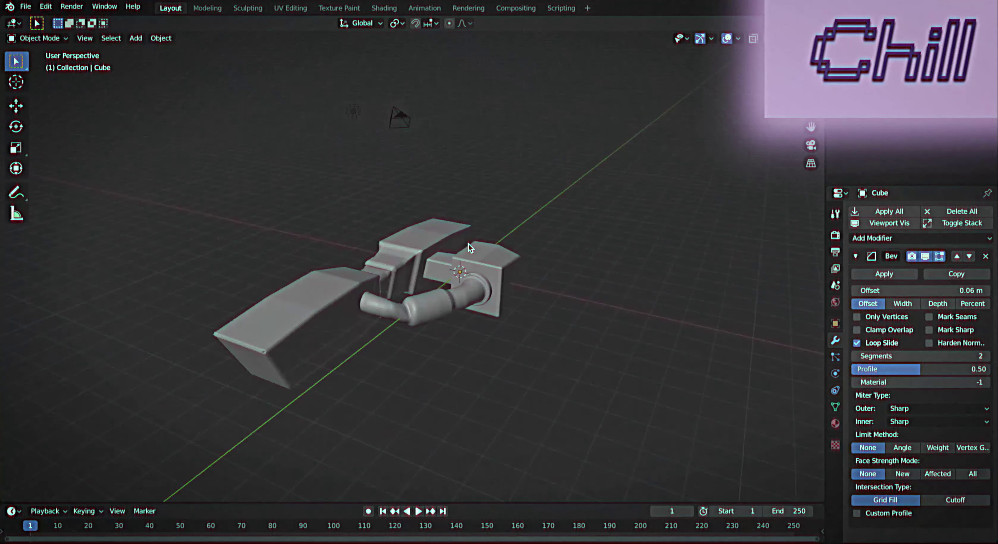
Step: Loop-cut the middle of the bent connecting pipe and scale the new loops outward into ridge rings
key(ctrl+r)
click(378, 264)
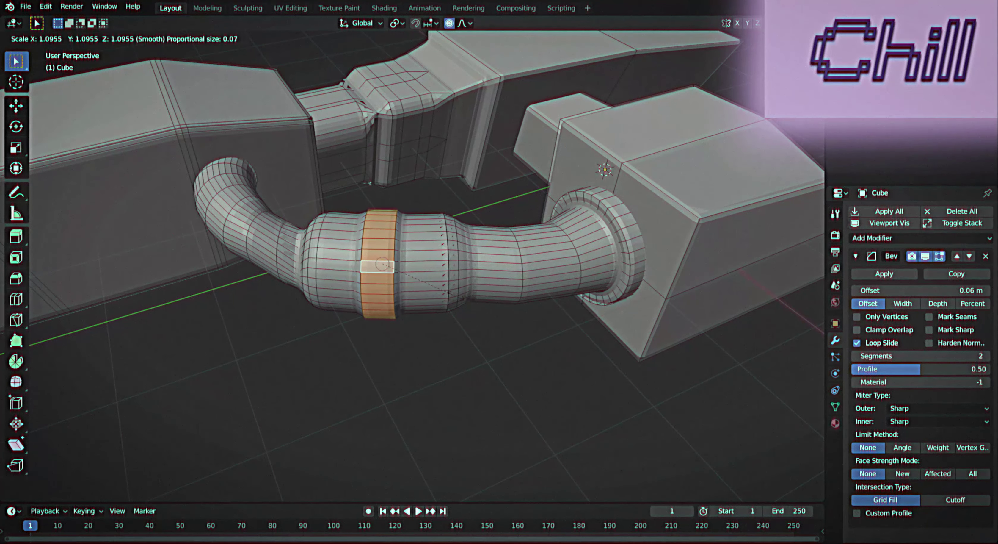
click(456, 297)
middle_drag(467, 312, 450, 266)
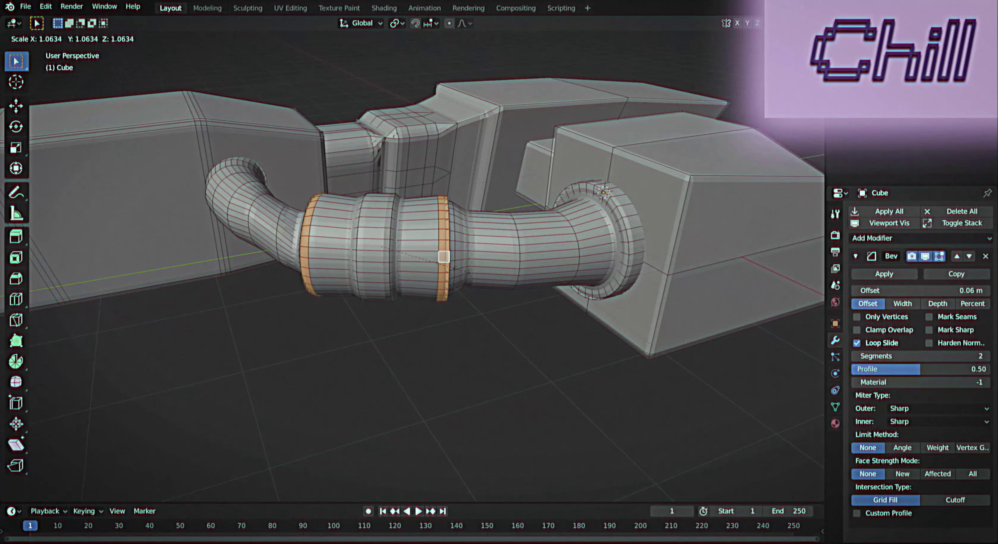
click(444, 256)
middle_drag(459, 267, 465, 354)
click(465, 354)
click(332, 236)
alt+click(449, 227)
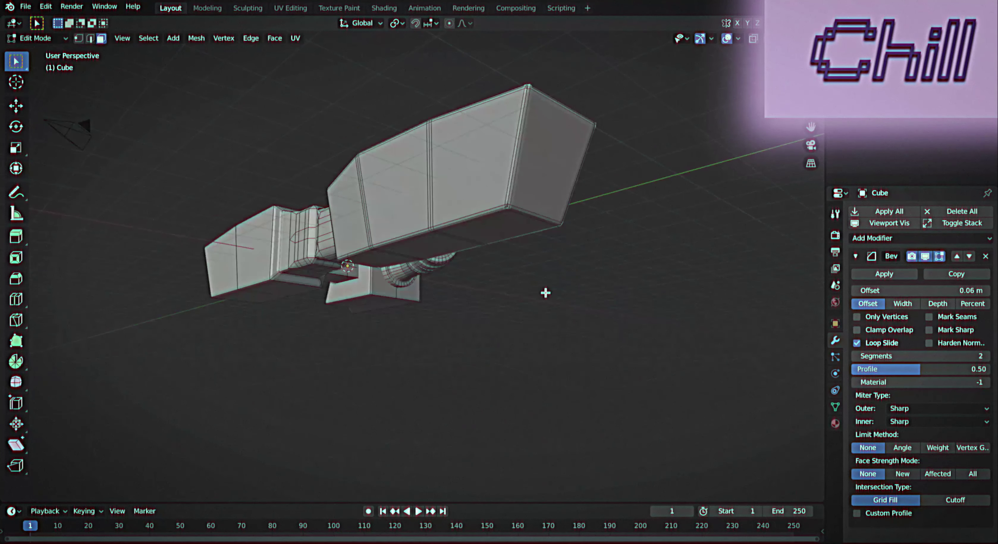
Step: Inset a panel into the body, rotate the cylinder 90° about X, and move it down
click(655, 322)
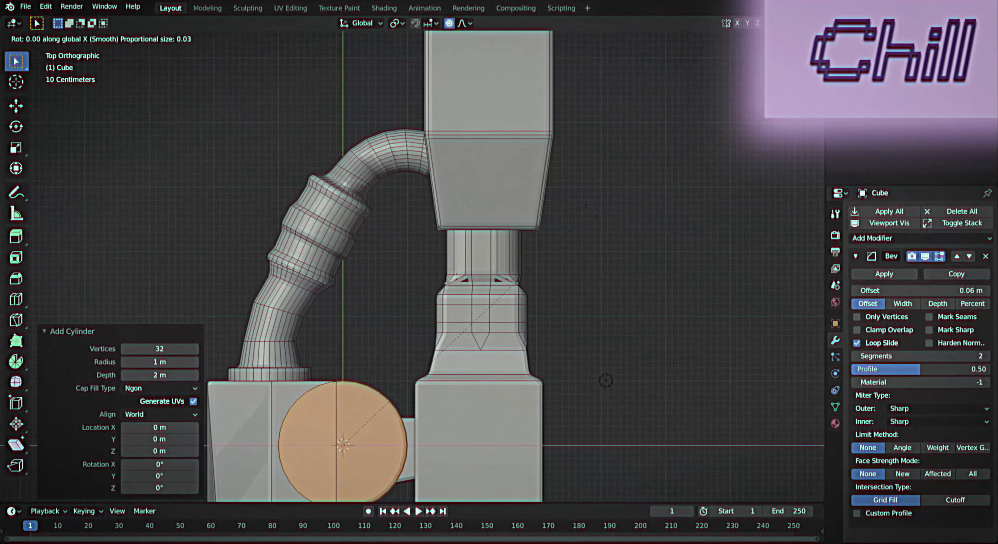
text(90)
key(Return)
key(g)
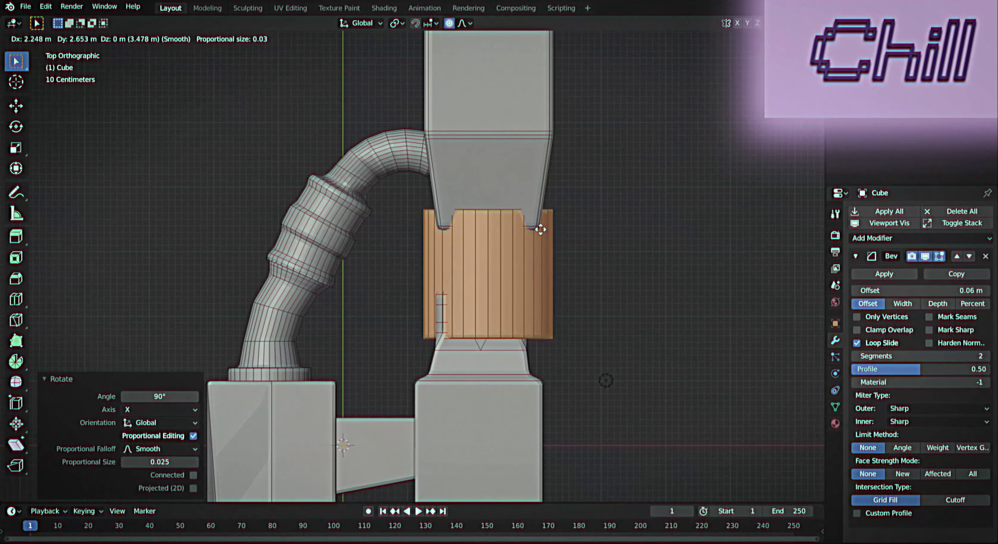
click(636, 308)
middle_drag(635, 309, 640, 360)
Step: Select the whole linked cylinder and scale it to fit as a collar
key(s)
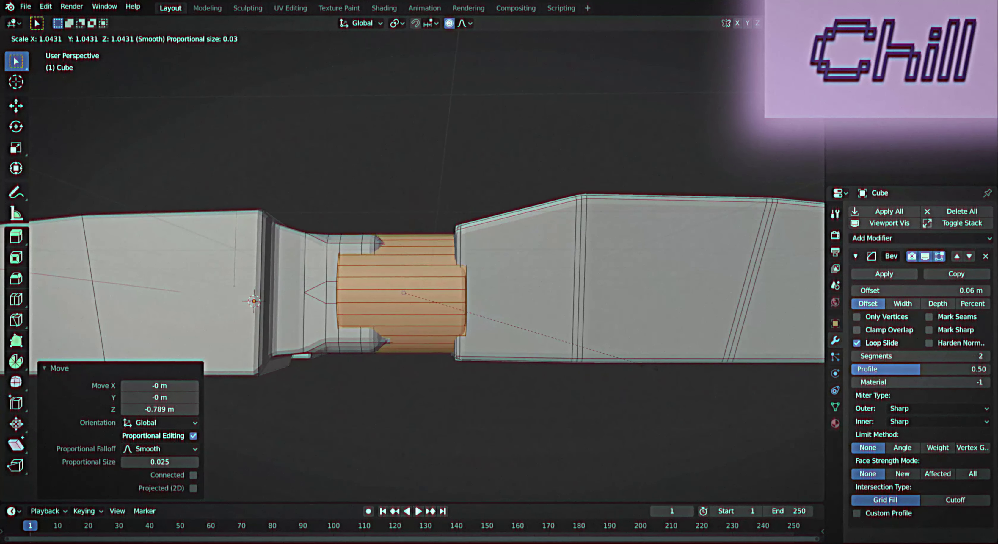
key(ctrl+l)
key(s)
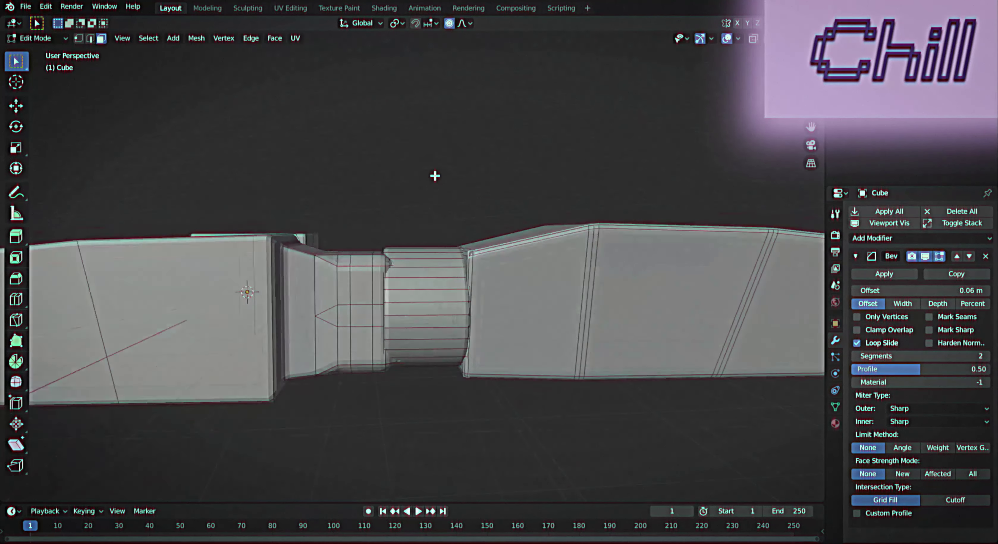
middle_drag(434, 173, 434, 240)
click(663, 408)
mouse_move(664, 407)
middle_down()
mouse_move(475, 164)
mouse_move(454, 296)
middle_up()
Step: Add a loop cut around the collar and shrink that ring to about 0.71
key(ctrl+r)
key(s)
mouse_move(507, 230)
middle_down()
mouse_move(498, 254)
mouse_move(512, 276)
mouse_move(406, 162)
mouse_move(476, 295)
middle_up()
click(536, 272)
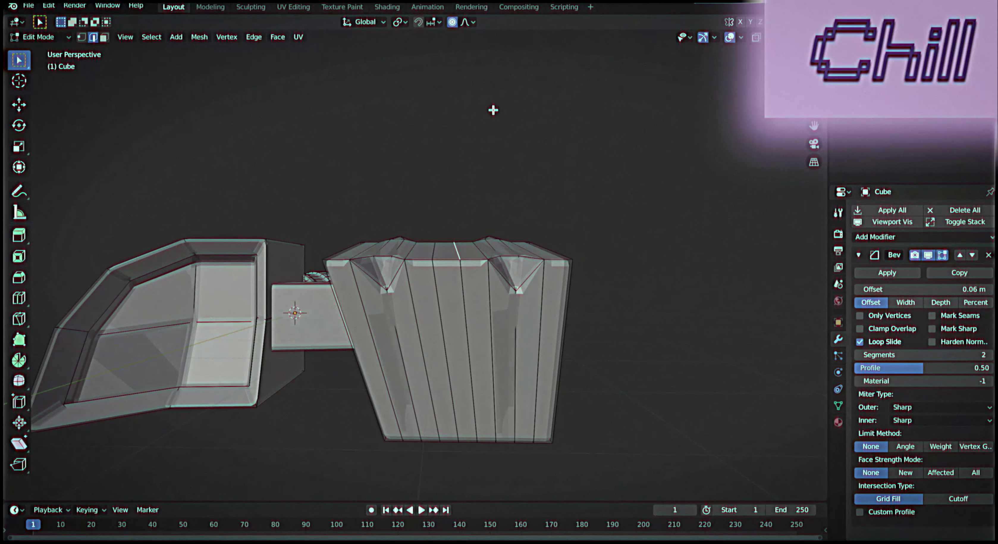
Step: Raise and slide the rear block's top-edge vertices into sculpted peaks and notches
click(474, 245)
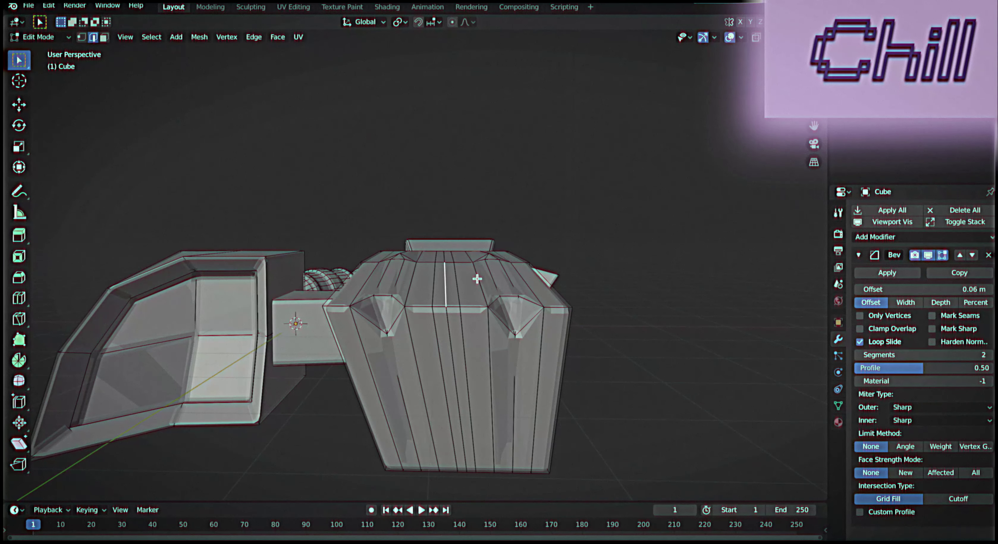
click(486, 214)
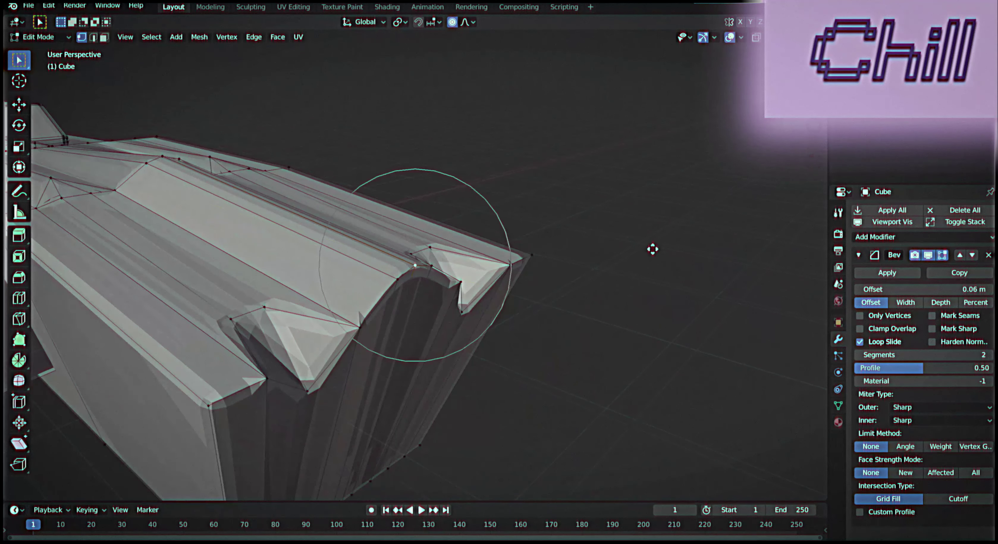
click(548, 198)
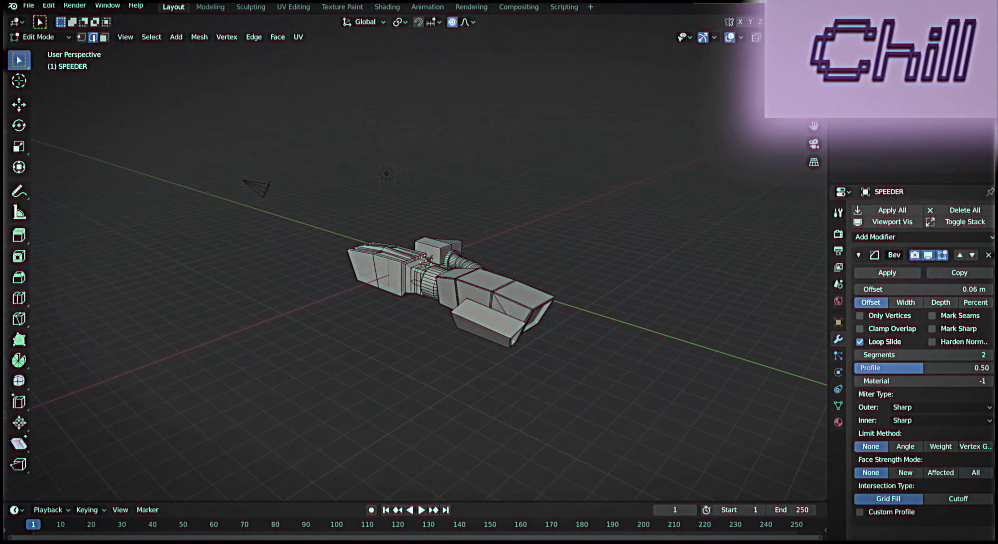
key(shift+a)
Step: Add a cylinder, spin-bend it around a 5.04 m centre, and extrude an enlarged 1.215 ring
click(616, 358)
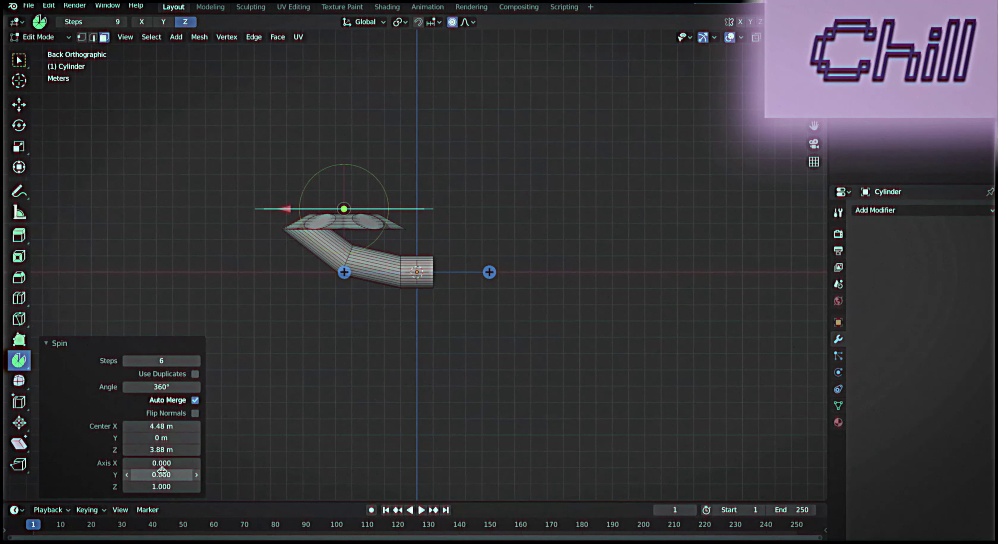
drag(347, 298, 391, 132)
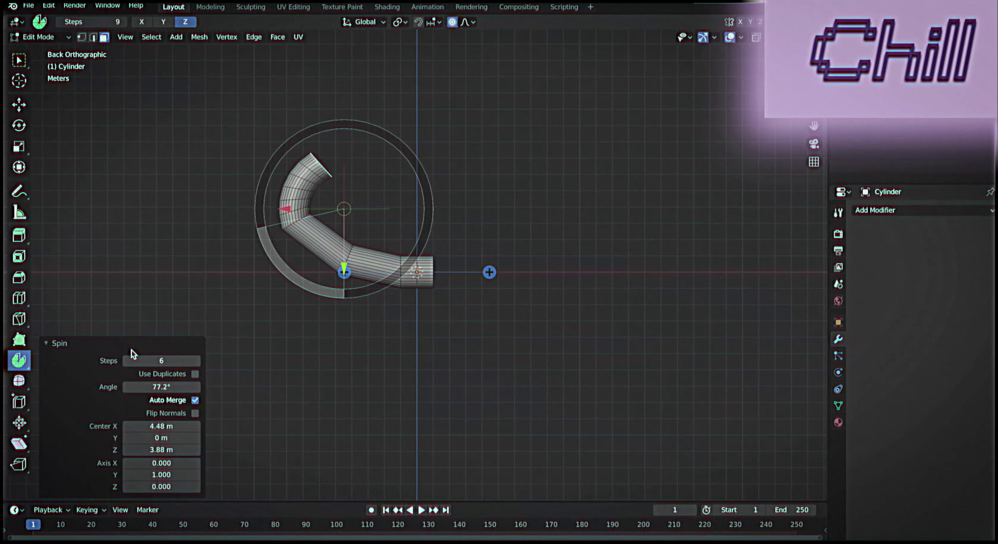
drag(161, 449, 182, 449)
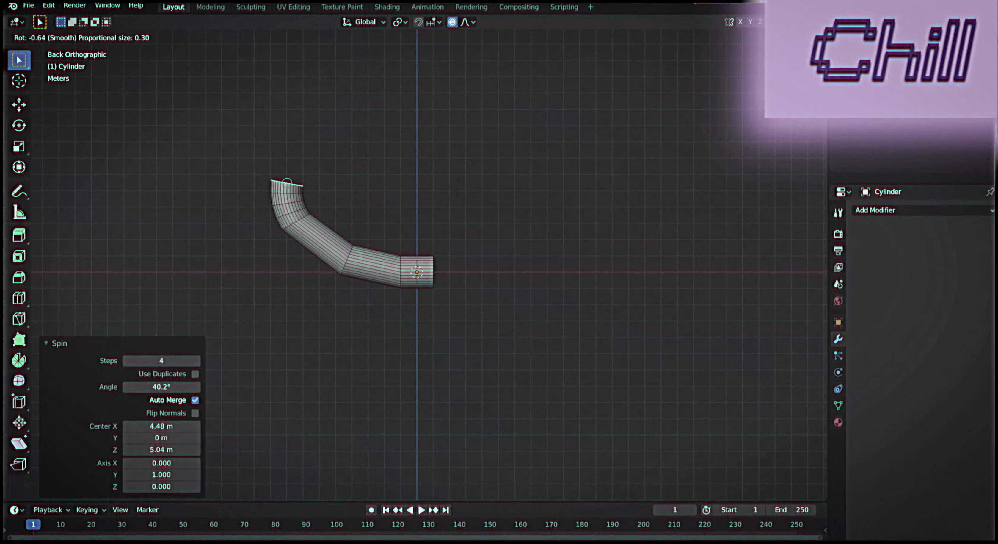
key(e)
click(476, 125)
shift+middle_drag(476, 125, 447, 183)
key(e)
key(s)
click(576, 223)
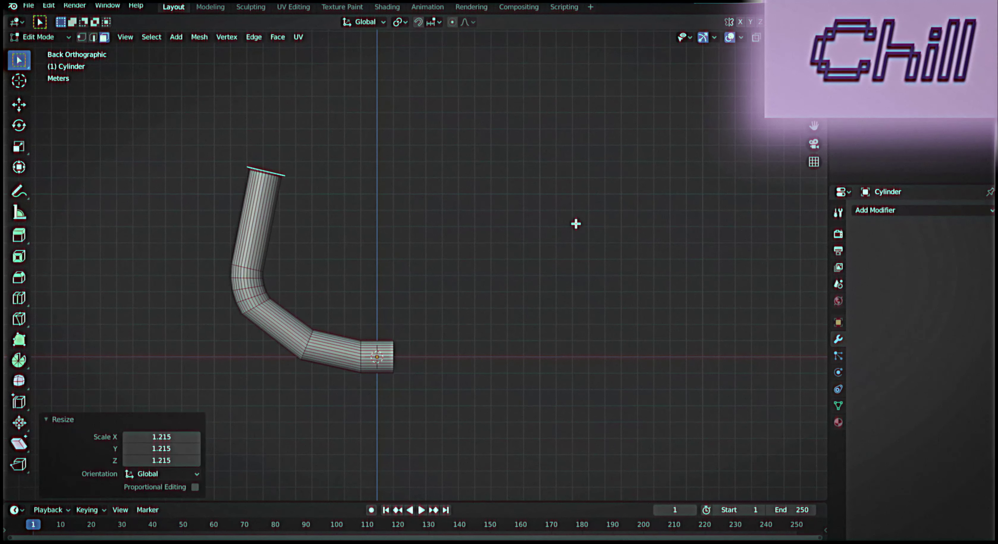
Step: Extrude a straight segment, raise it with smooth proportional editing, and shift the tube left along X
key(e)
click(622, 66)
shift+middle_drag(622, 66, 602, 177)
key(g)
key(z)
key(o)
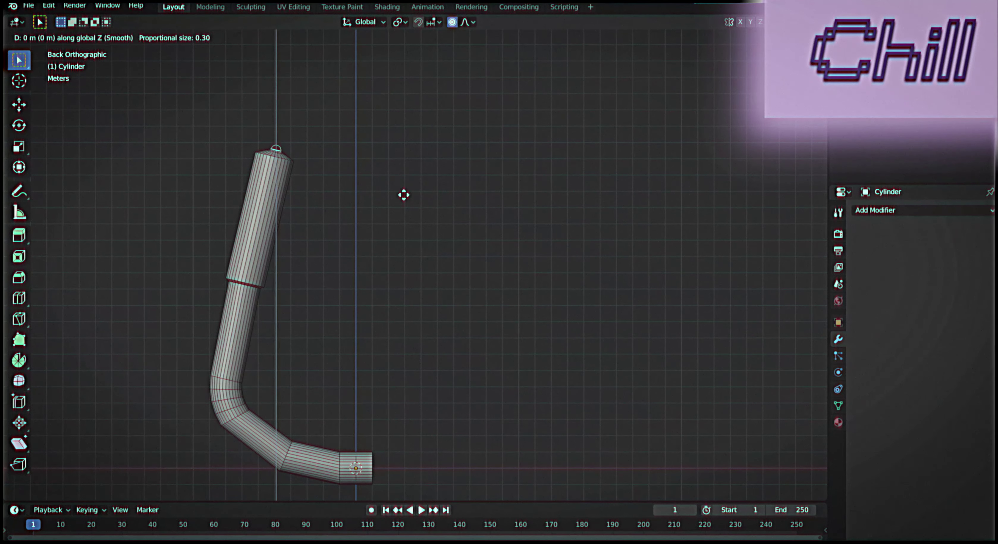
click(403, 196)
middle_drag(403, 196, 657, 146)
key(ctrl+KP_1)
key(g)
key(x)
click(397, 247)
Step: Add a Bevel modifier and a Mirror modifier set to mirror along Z instead of X
click(875, 210)
click(775, 252)
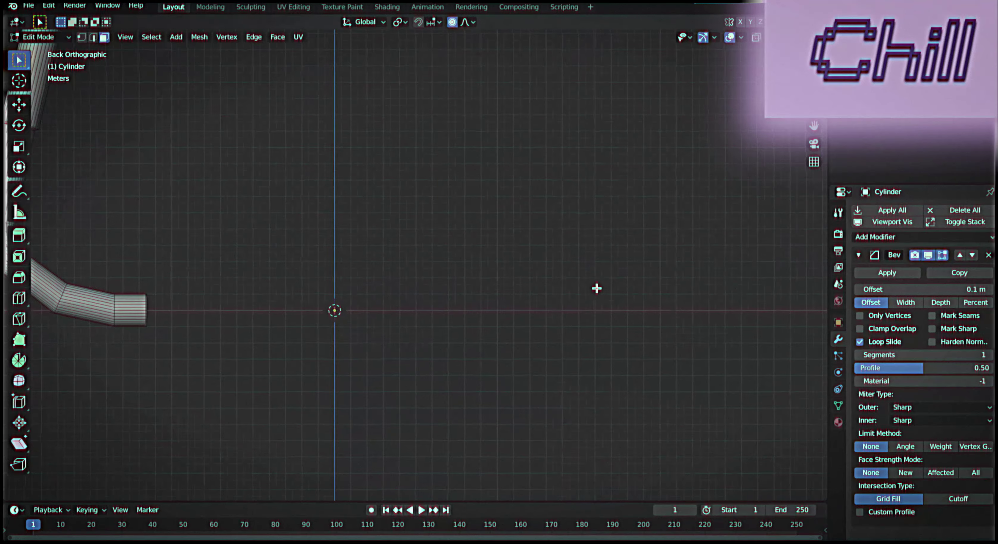
shift+middle_drag(597, 288, 700, 365)
click(875, 237)
click(752, 360)
click(859, 323)
click(859, 349)
middle_drag(735, 310, 768, 336)
key(ctrl+KP_1)
middle_drag(504, 270, 581, 233)
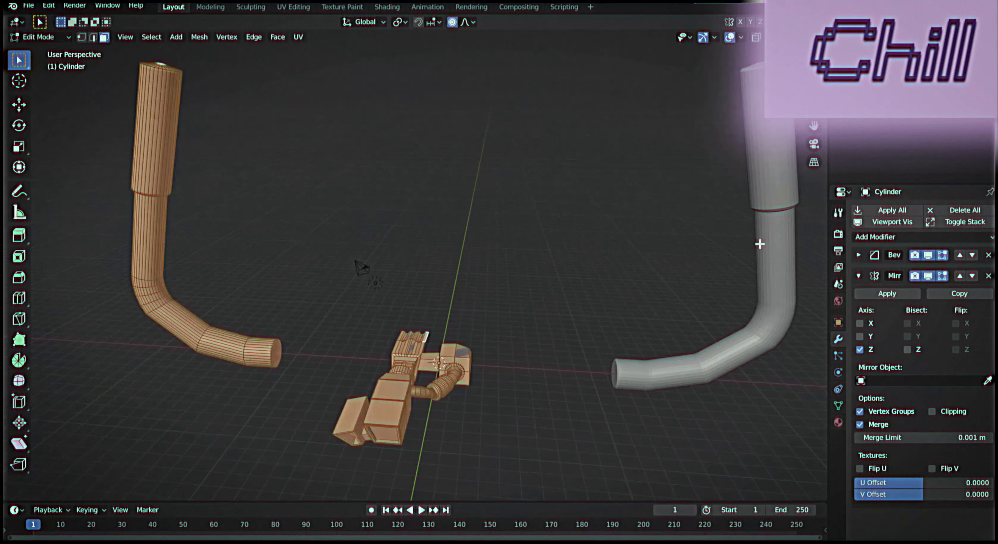
Step: Scale the tube object down to handlebar size (0.759) and move it onto the speeder
key(Tab)
key(s)
click(649, 265)
key(ctrl+KP_1)
key(g)
key(KP_7)
scroll(565, 174, up, 3)
key(g)
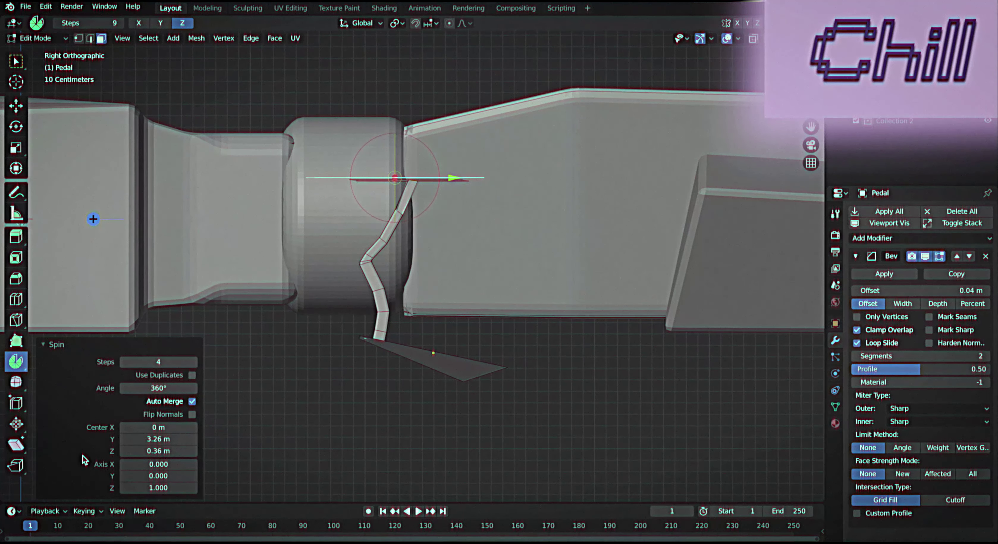
Step: Re-spin the pedal curve around the X axis and extrude another pedal segment
click(401, 258)
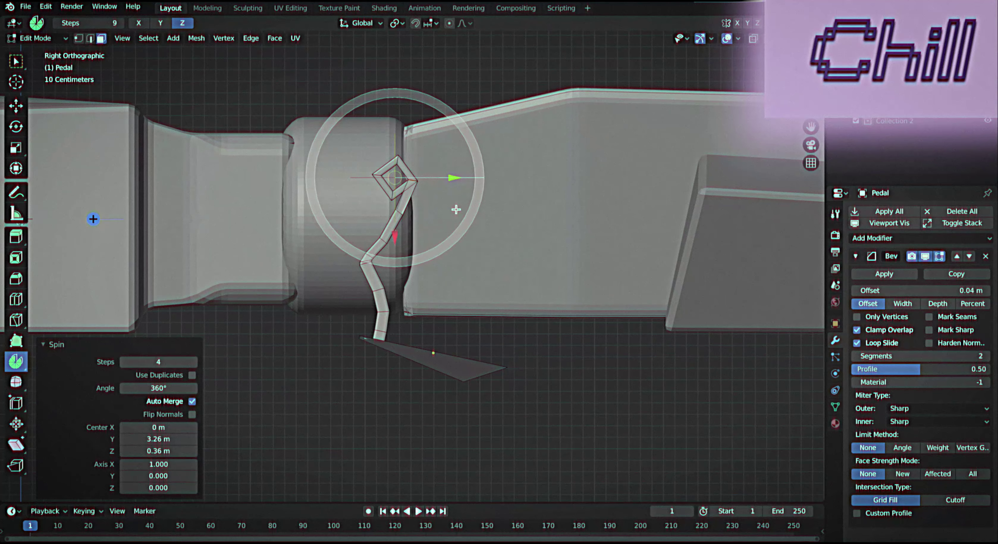
mouse_move(341, 119)
middle_down()
mouse_move(419, 147)
mouse_move(350, 330)
mouse_move(416, 172)
middle_up()
click(416, 183)
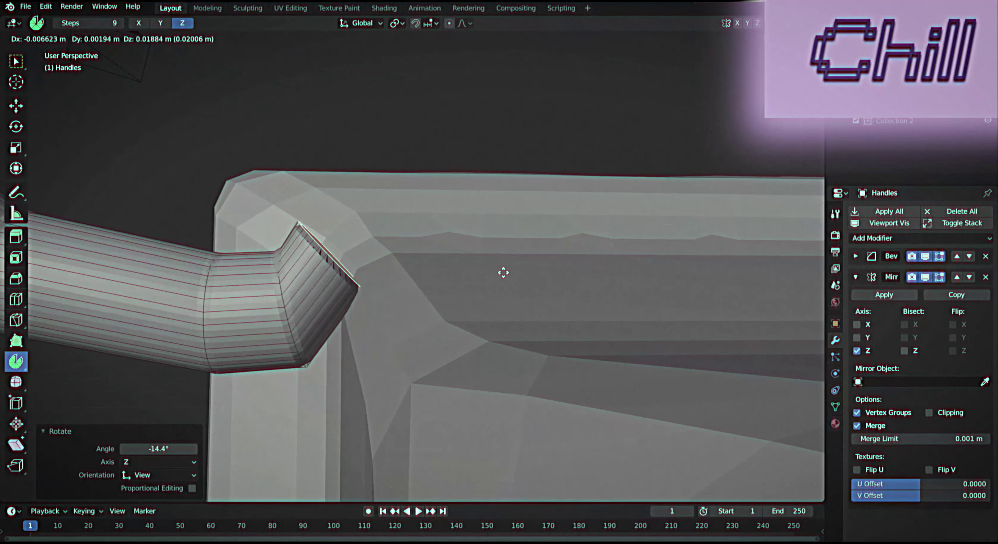
Step: Shift the linked handlebar pipe along X and extend its end to close the middle gap
key(Escape)
key(l)
key(g)
key(x)
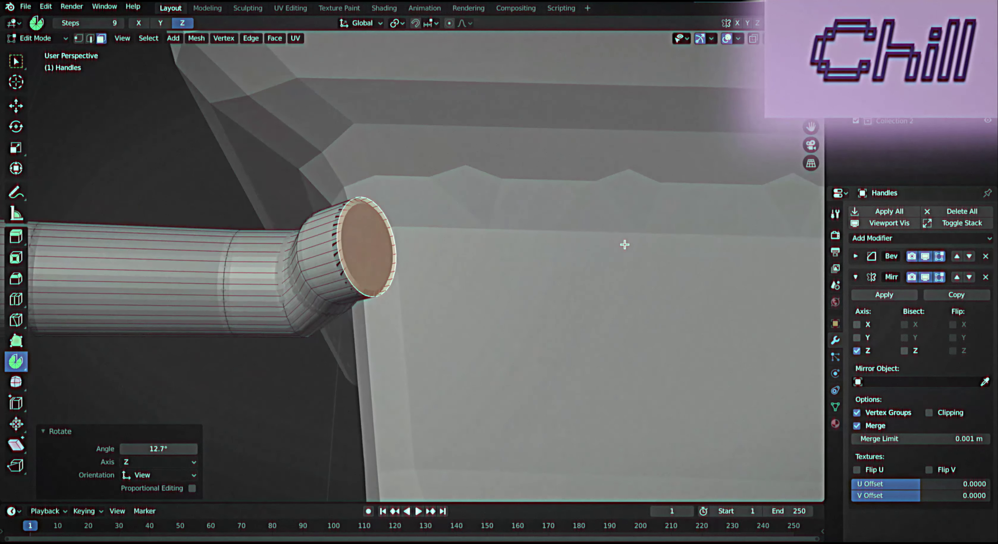
key(ctrl+KP_1)
key(alt+z)
key(g)
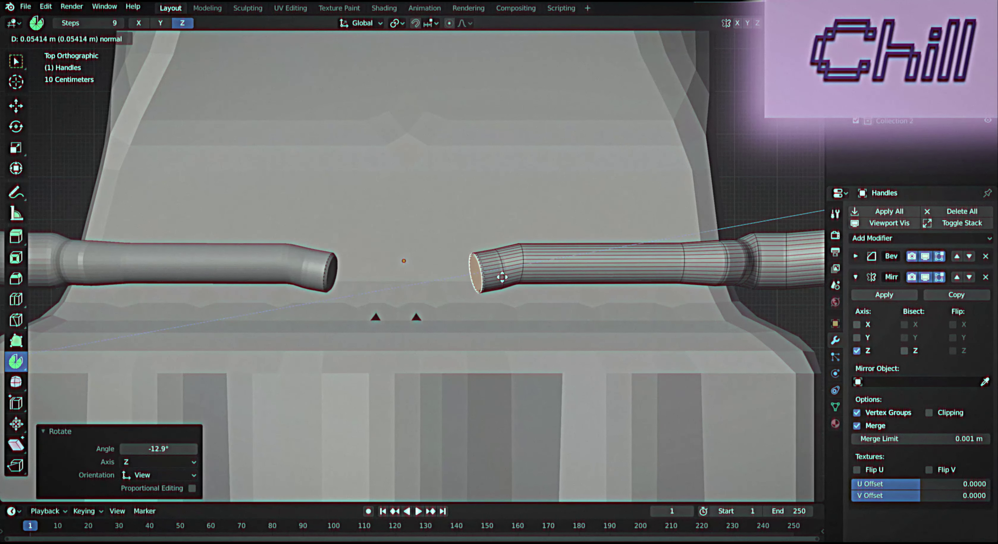
click(474, 276)
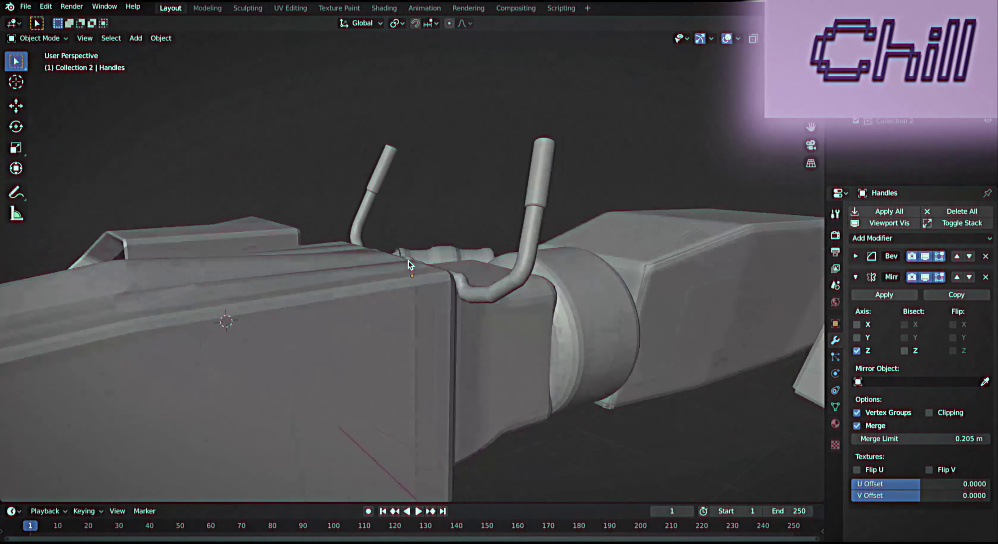
mouse_move(411, 264)
middle_down()
mouse_move(384, 293)
mouse_move(547, 366)
middle_up()
click(547, 367)
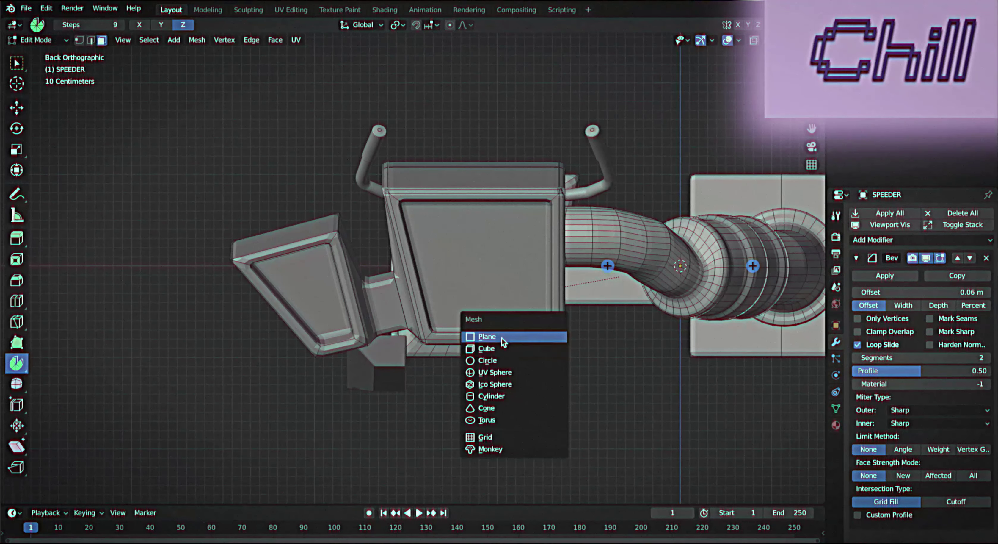
Step: Add a cube, drop the small square panel into the left slot, and collapse the Bevel settings
click(487, 348)
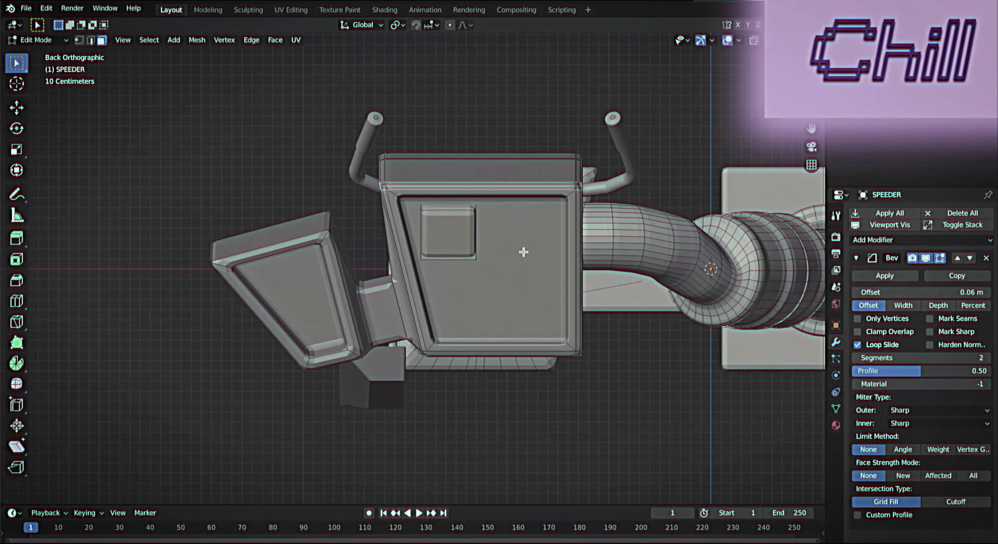
key(l)
key(g)
click(534, 242)
click(856, 257)
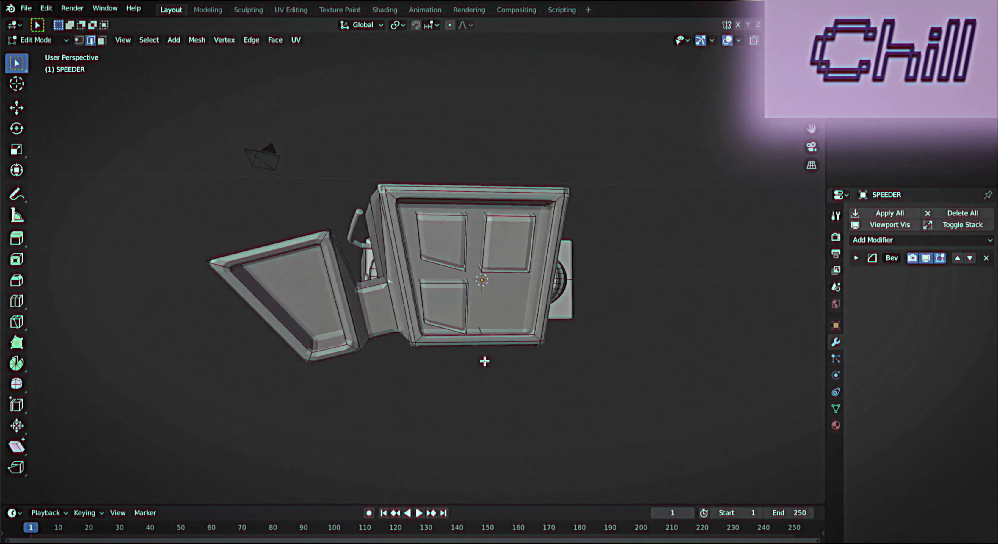
key(l)
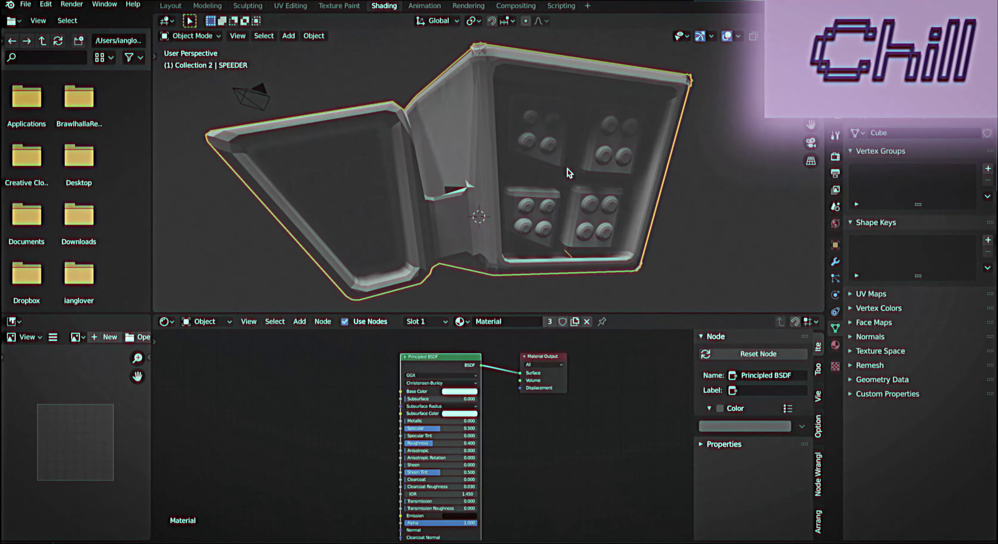
Step: Separate the thruster parts into their own object and name its material Thruster Square
click(331, 159)
key(Tab)
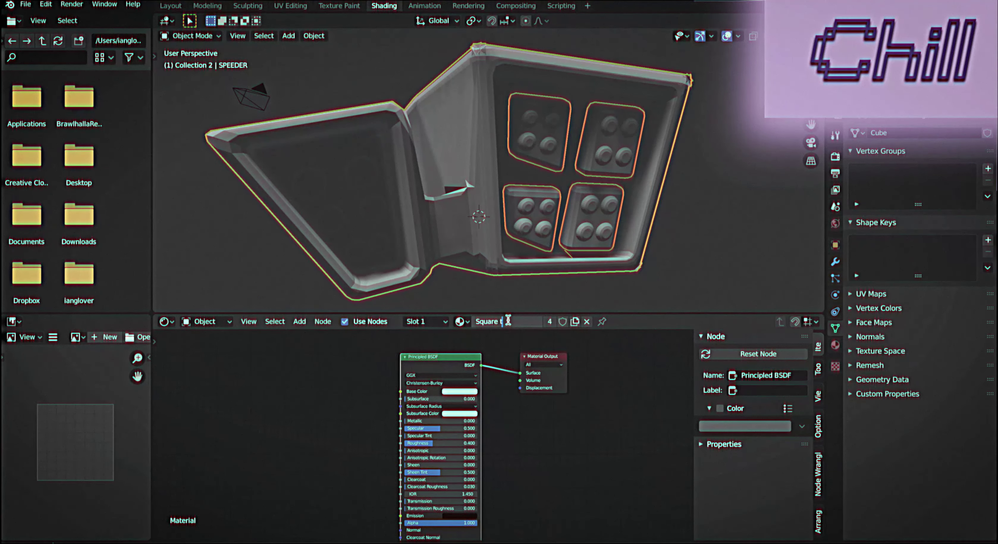
text(hruster)
key(Return)
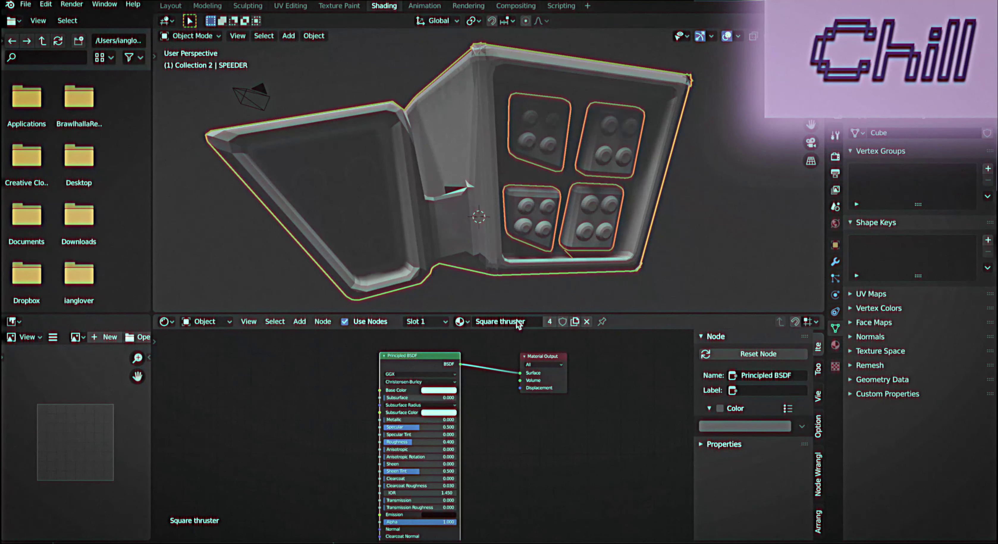
click(596, 229)
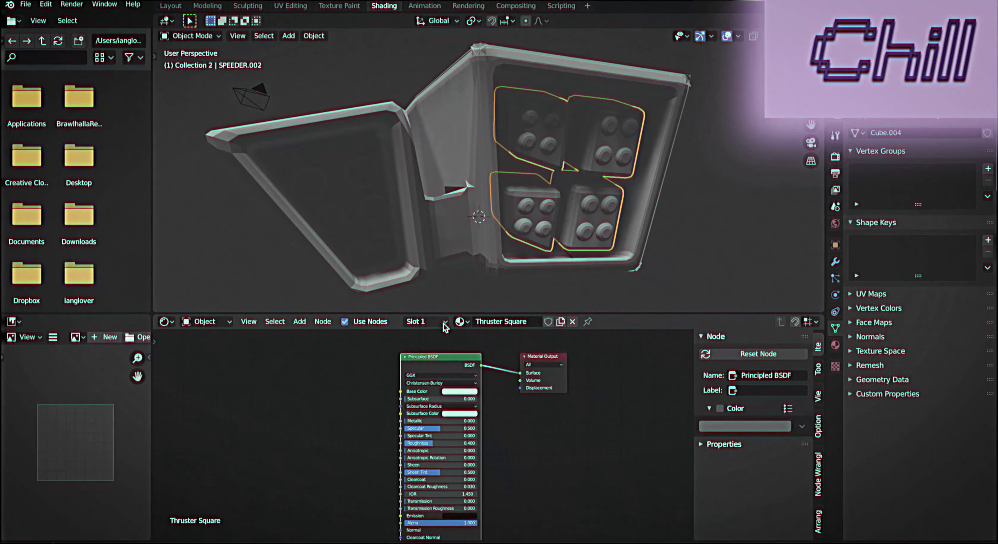
Step: Add a Spherical Gradient Texture and wire it into the emission colour
key(shift+a)
text(obj)
key(Return)
key(x)
key(shift+a)
text(gra)
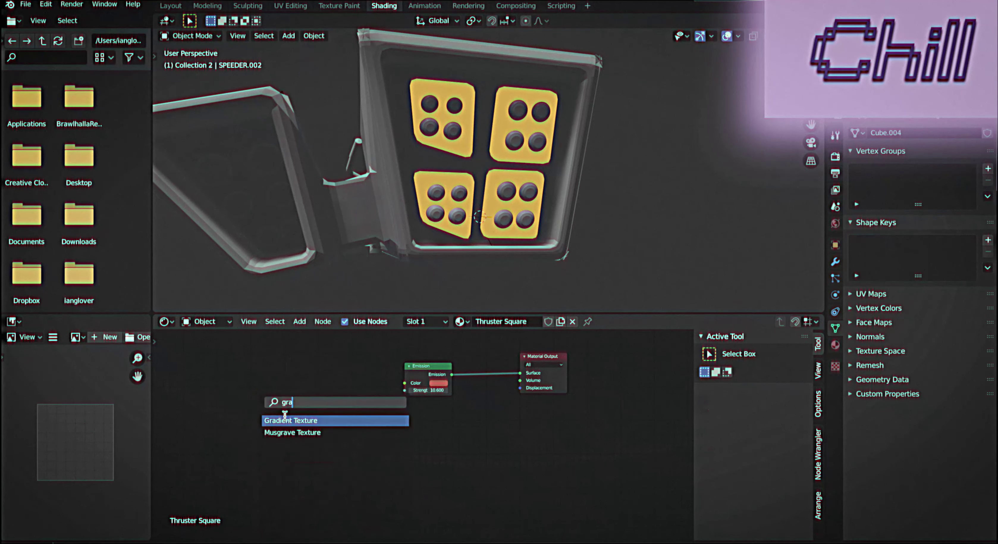
key(Return)
click(284, 415)
click(267, 389)
click(268, 433)
Step: Add UV-driven mapping nodes to the gradient, keeping mapping location 0 and scale 1
key(ctrl+t)
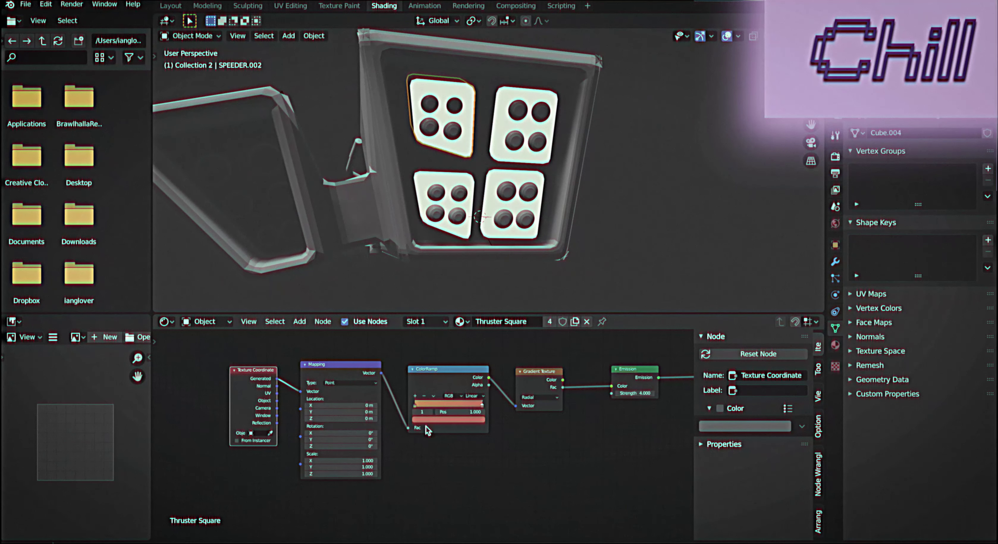
drag(409, 427, 515, 405)
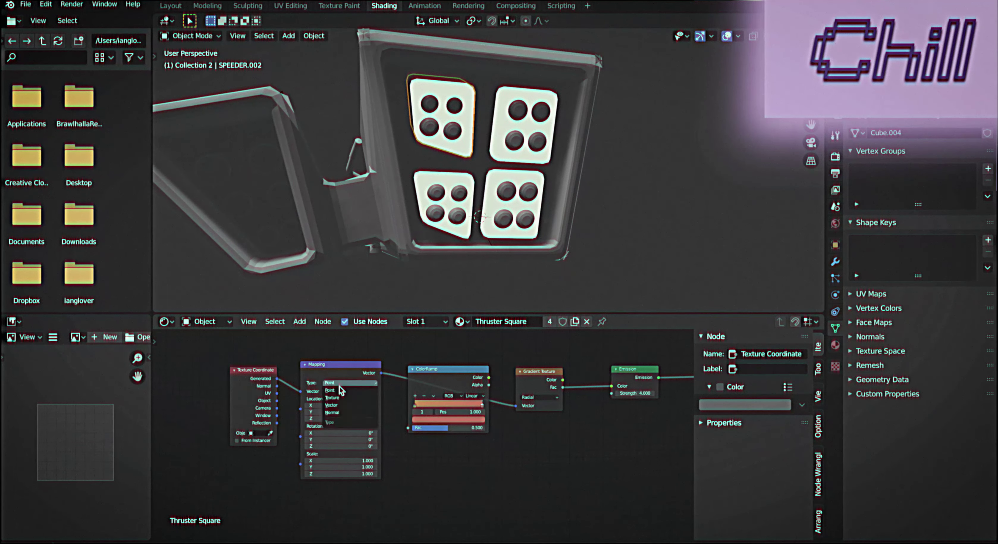
drag(277, 393, 300, 391)
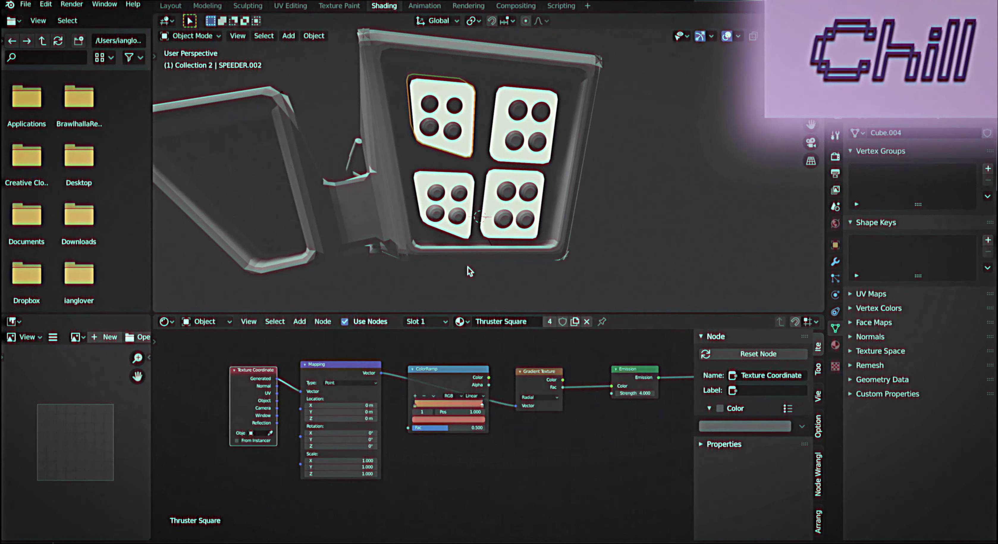
key(BackSpace)
alt+drag(340, 460, 294, 460)
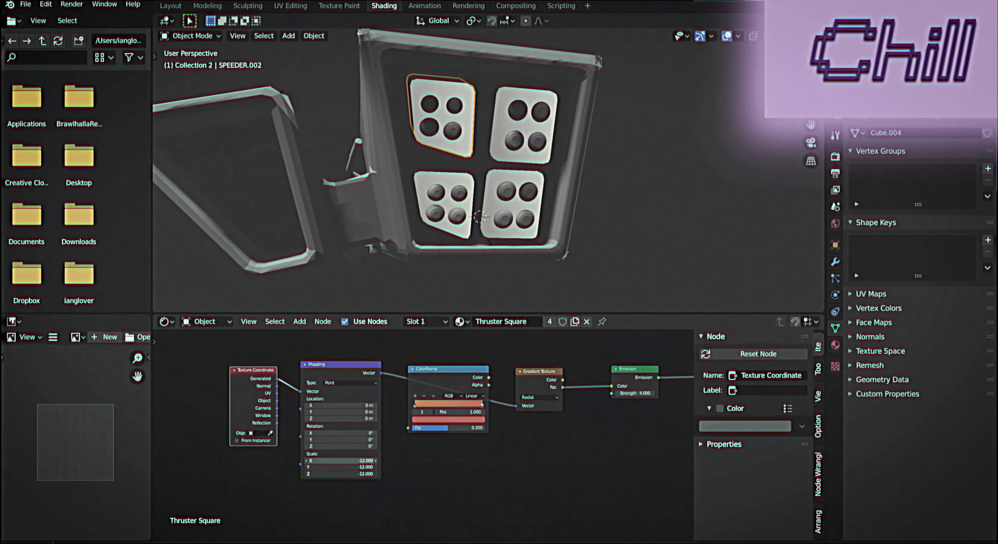
key(Escape)
drag(430, 369, 428, 420)
click(523, 401)
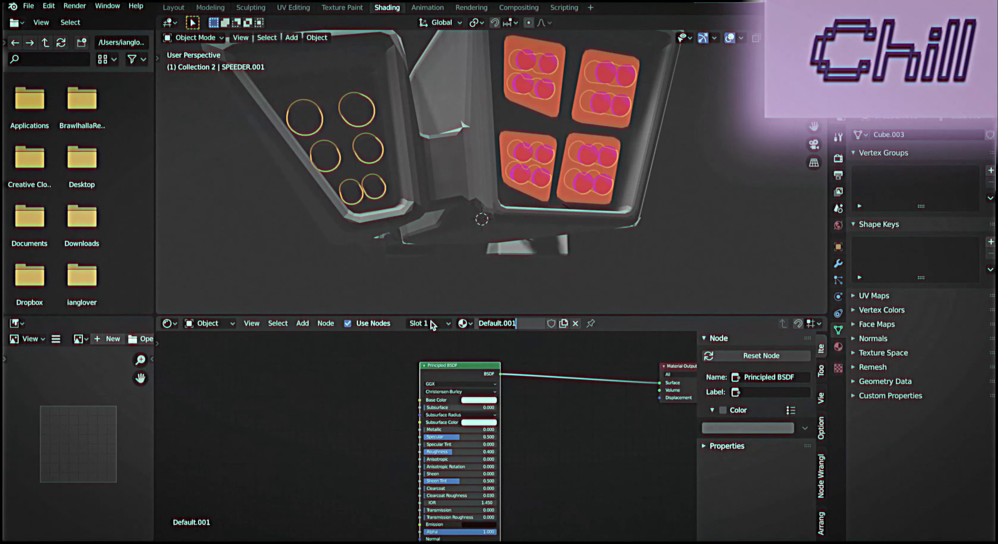
Step: For the Side thruster, connect an Emission node to the surface, fed by a ColorRamp
key(shift+a)
text(emission)
key(Return)
click(467, 367)
drag(513, 378, 660, 383)
key(shift+a)
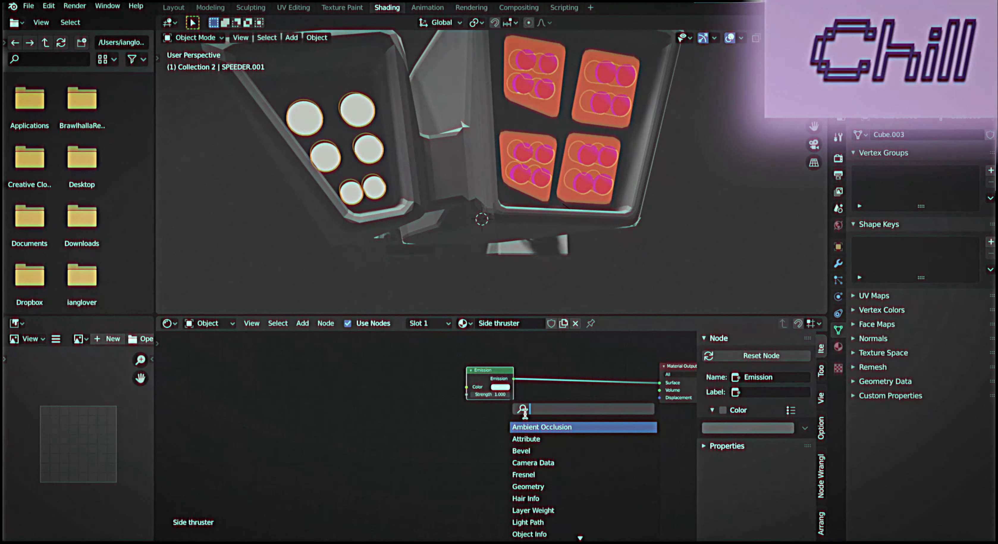
click(391, 358)
mouse_move(443, 366)
mouse_down()
mouse_move(467, 386)
mouse_move(442, 401)
mouse_up()
drag(363, 416, 389, 423)
Step: Drive the ramp with a UV-mapped Gradient Texture and show the Bloom render settings
click(380, 419)
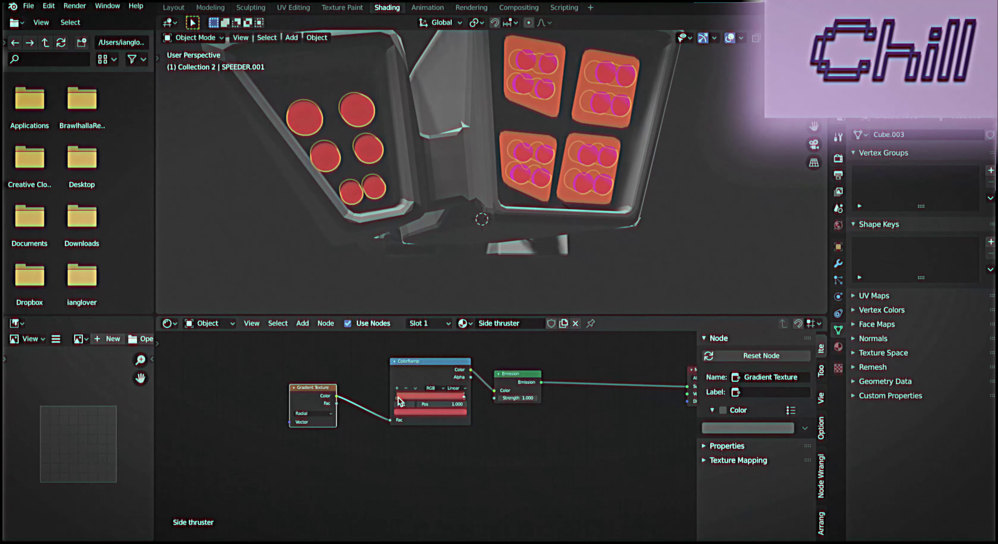
click(395, 410)
click(411, 322)
key(ctrl+t)
drag(250, 408, 273, 407)
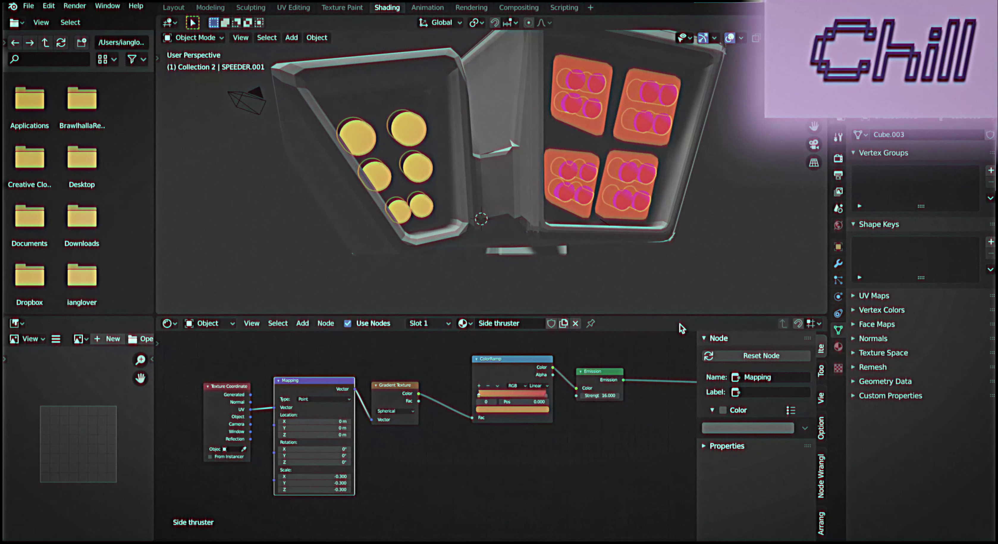
click(839, 159)
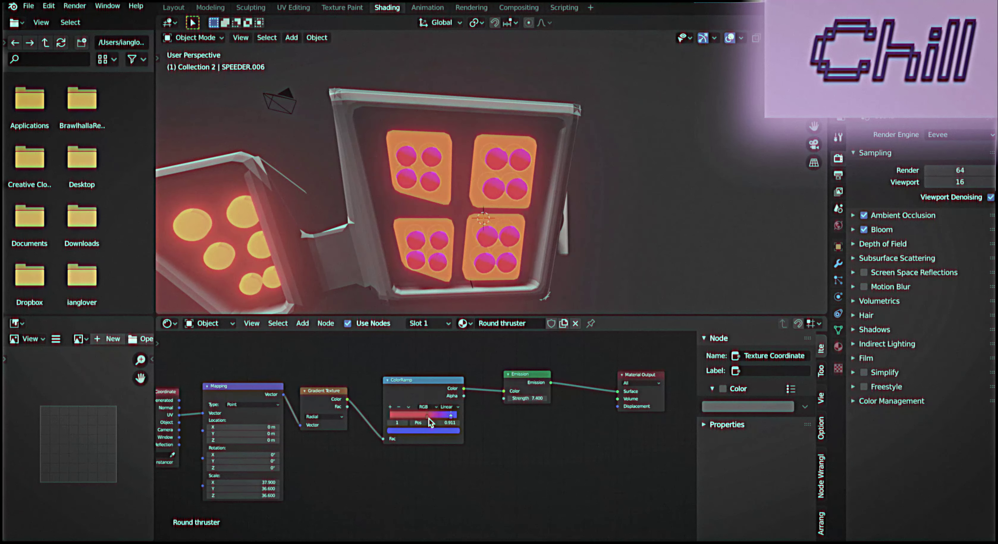
Step: Move the round thruster ramp stop to 0.643, raise emission strength to 10.8, and recolour it
drag(427, 415, 432, 415)
middle_drag(562, 240, 644, 228)
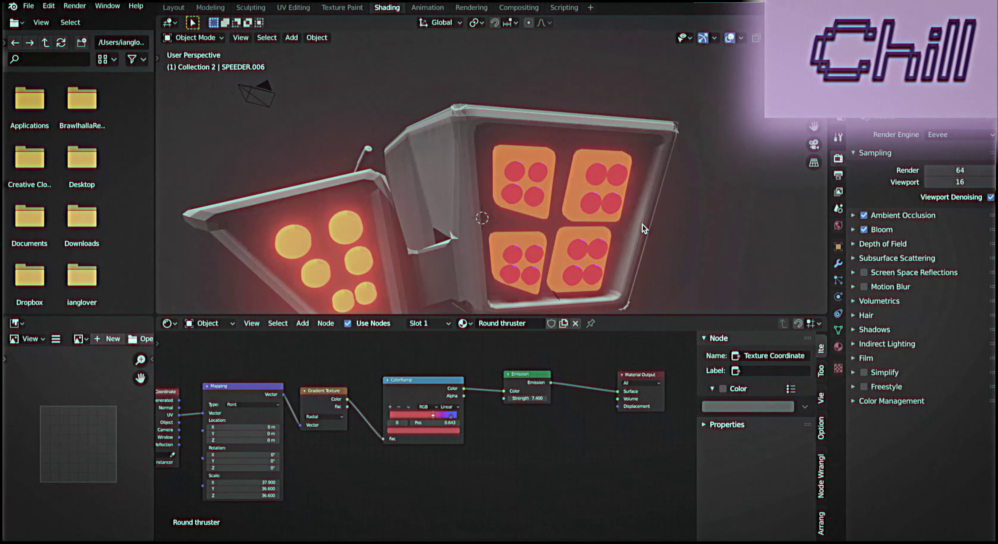
middle_drag(561, 217, 612, 209)
click(422, 379)
click(423, 430)
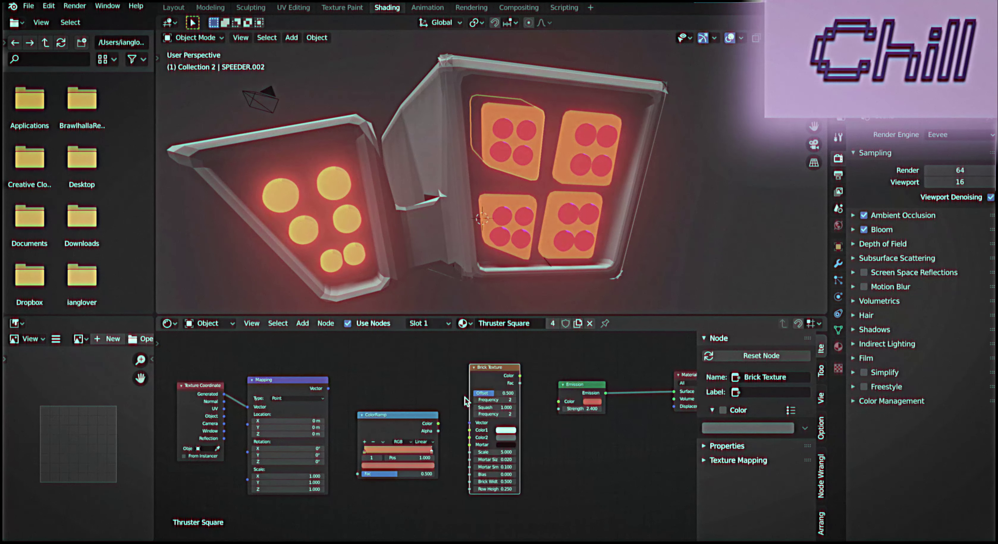
Step: Link the Thruster Square ColorRamp into Emission, with red ramp stop and red 0.100 brick mortar
drag(433, 388, 416, 428)
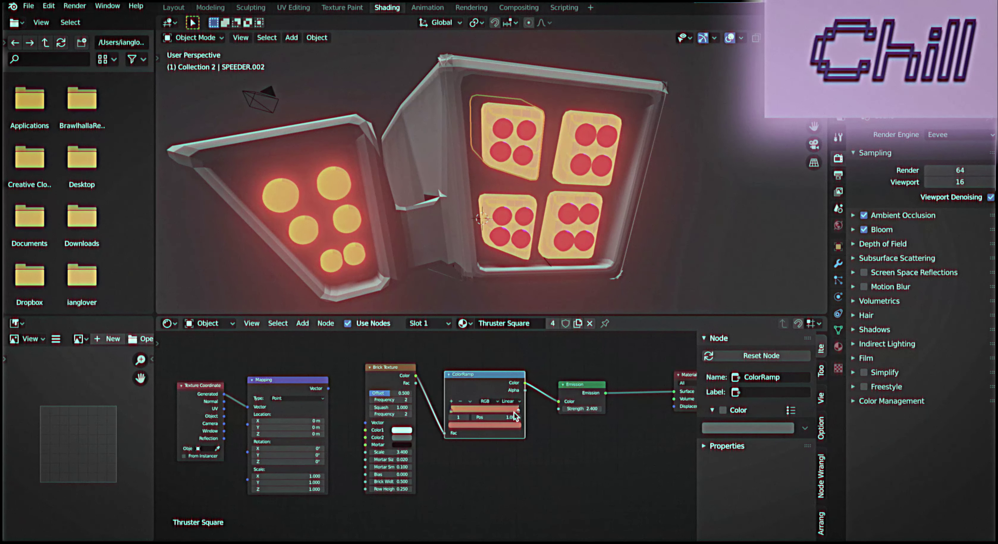
click(484, 425)
click(402, 444)
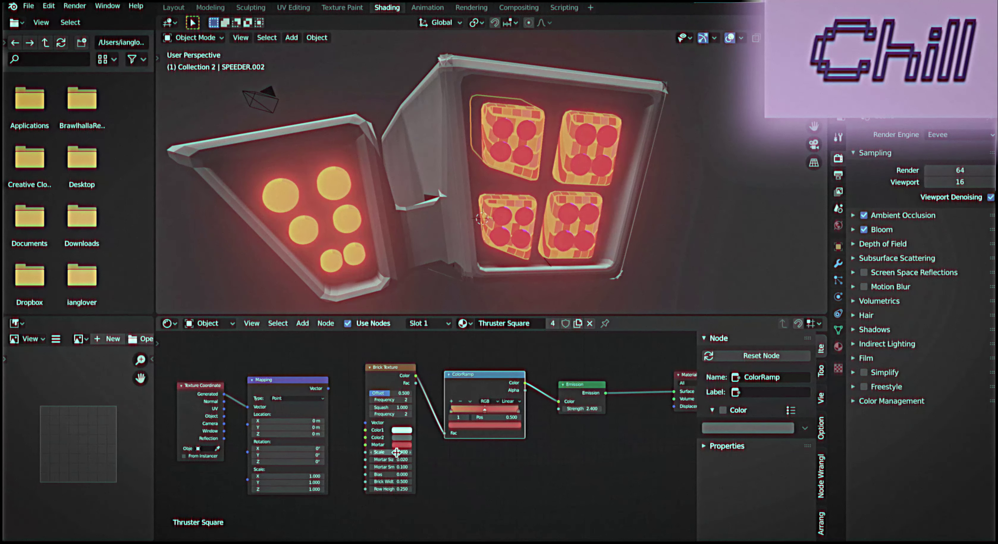
drag(410, 458, 403, 459)
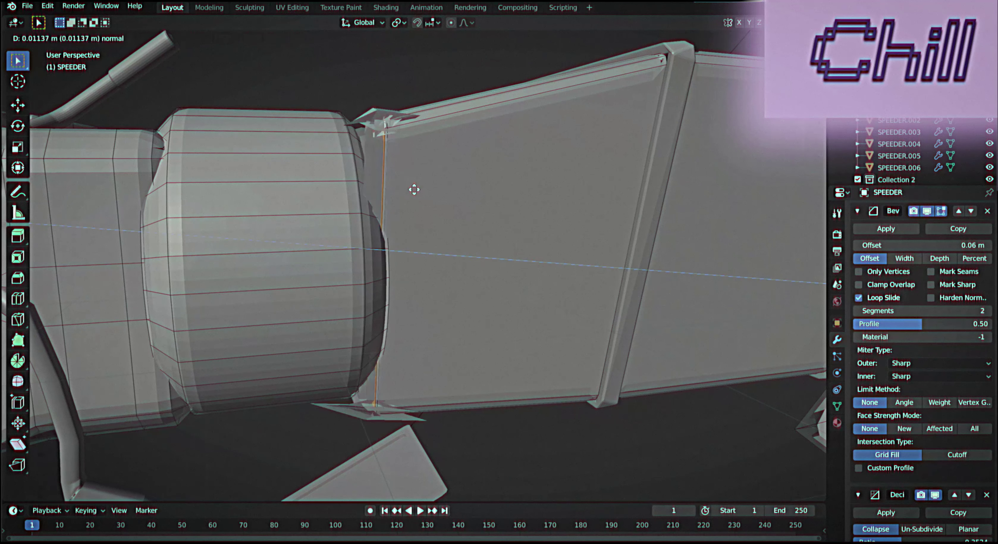
Step: Separate the selected faces into a new object and return to Object Mode
key(p)
click(441, 194)
key(Tab)
Step: Select the SPEEDER.007 collar piece and give it a Solidify modifier of -0.05 m thickness
middle_drag(579, 216, 401, 297)
click(401, 296)
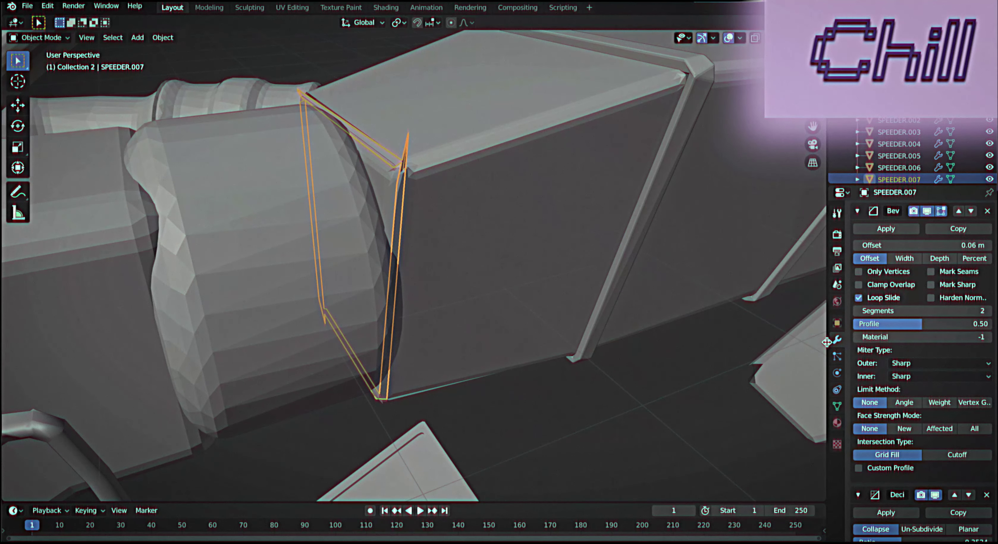
click(923, 237)
click(891, 348)
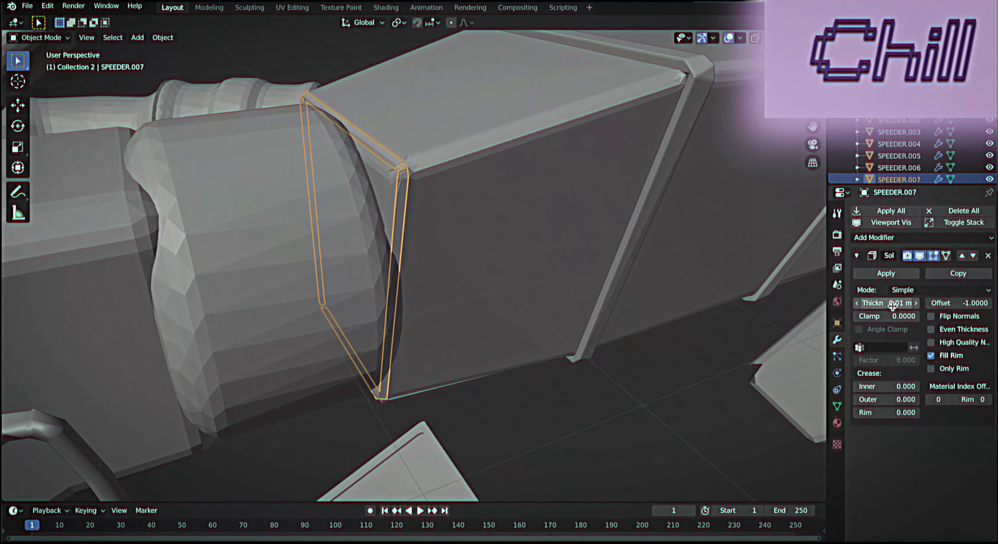
key(Tab)
middle_drag(570, 396, 465, 271)
Step: Remove the accidentally added modifier and apply the Solidify to the collar
drag(886, 303, 899, 302)
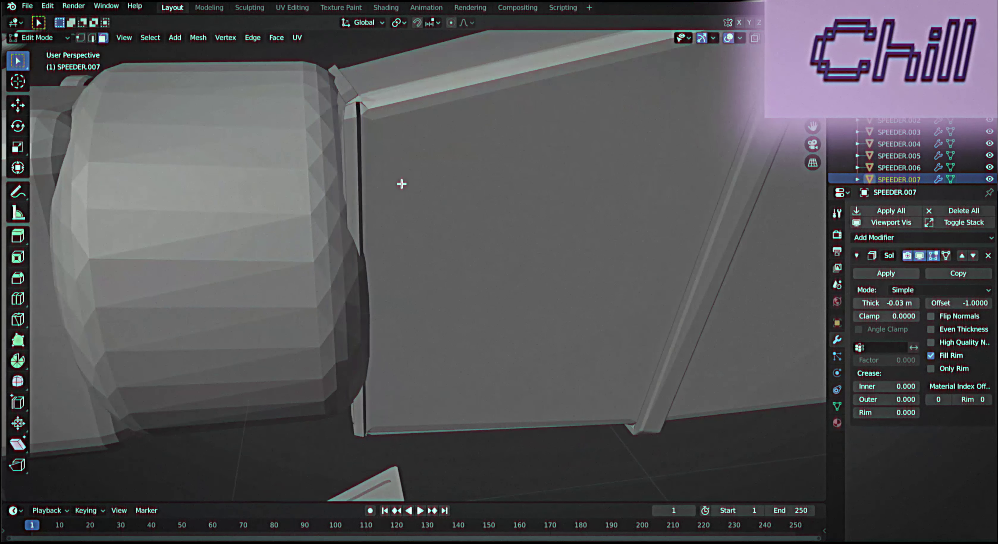
scroll(400, 182, up, 3)
click(873, 237)
click(748, 478)
key(ctrl+x)
click(886, 273)
mouse_move(664, 256)
middle_down()
mouse_move(376, 214)
mouse_move(357, 229)
mouse_move(553, 152)
mouse_move(606, 84)
mouse_move(348, 156)
mouse_move(372, 158)
mouse_move(590, 82)
mouse_move(500, 357)
mouse_move(397, 468)
mouse_move(408, 478)
mouse_move(461, 260)
middle_up()
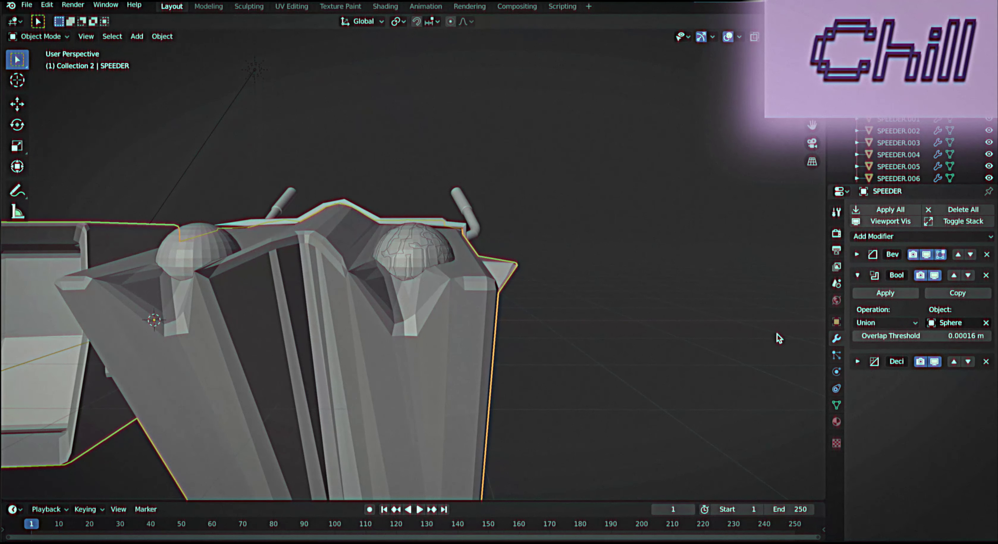
Step: Place an icosphere headlight in the front socket with a glowing Emission material named Headlight
click(544, 344)
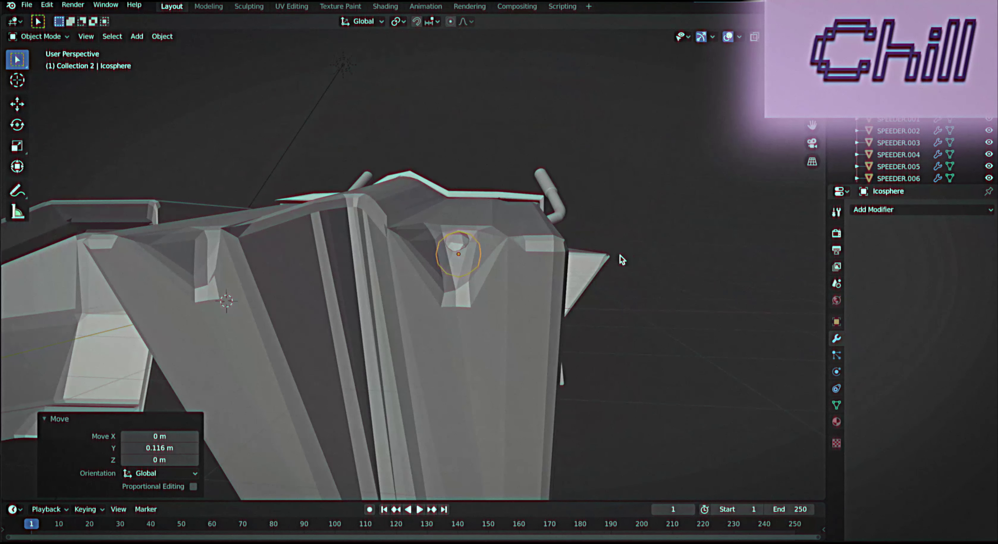
click(391, 6)
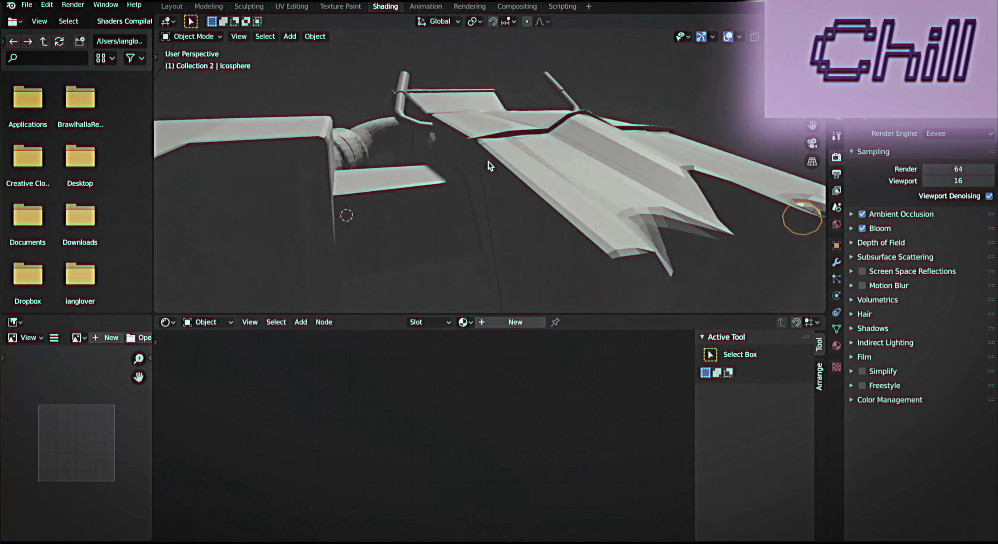
double_click(502, 322)
text(Light)
key(Return)
click(367, 404)
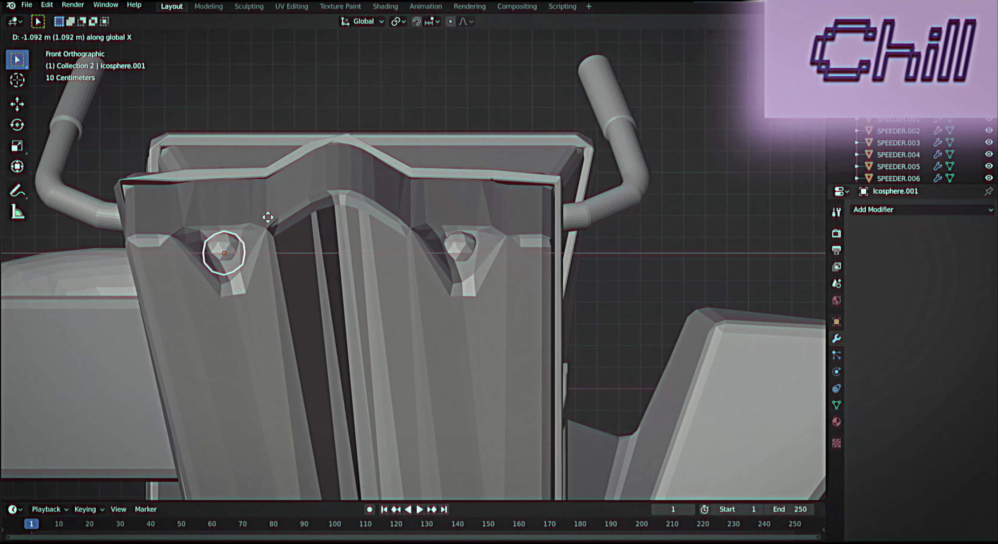
click(268, 217)
middle_drag(268, 217, 242, 263)
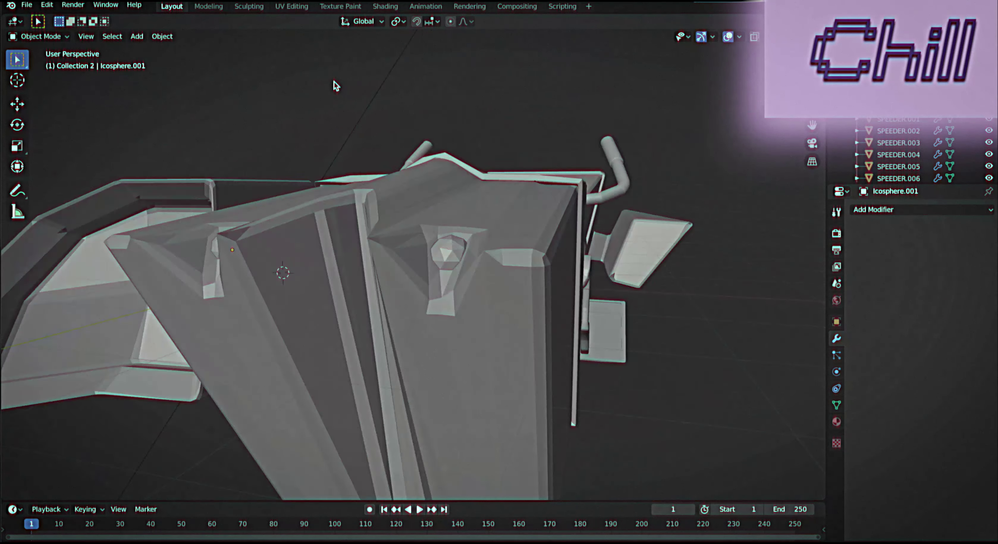
shift+click(242, 263)
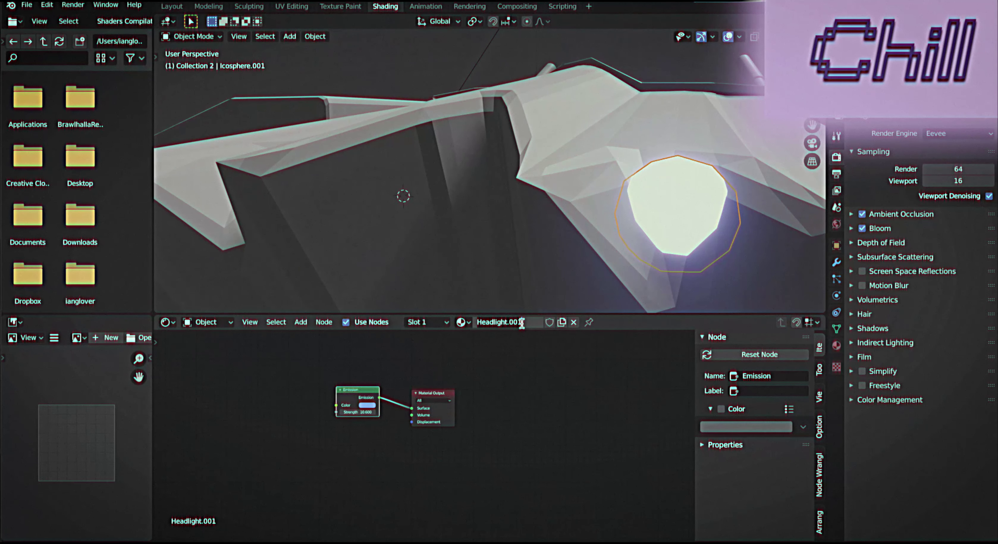
Step: Rename the material to 'Headlight Glass' and replace its Emission shader with a Principled BSDF
text(Headlight Glass)
key(Return)
key(x)
key(shift+a)
text(princi)
click(383, 395)
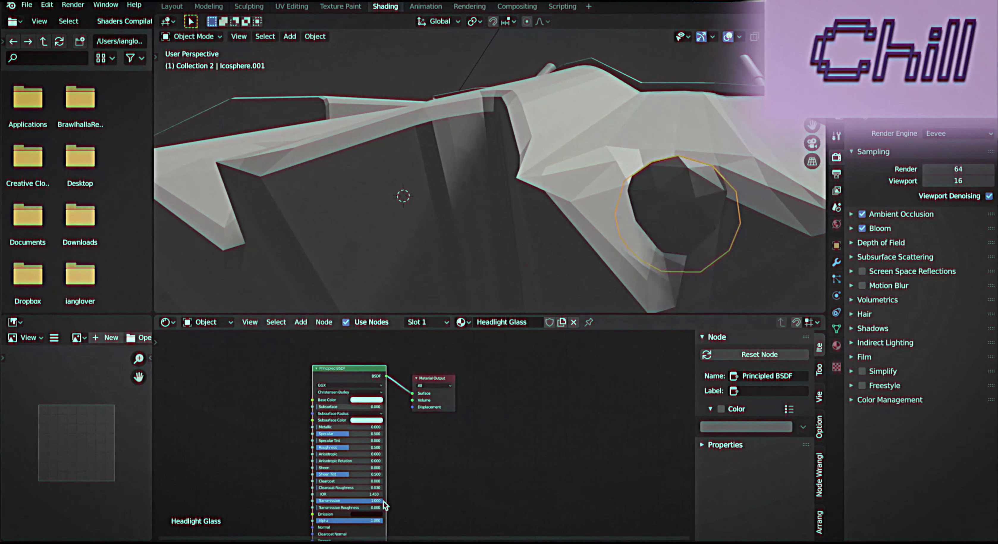
middle_drag(375, 514, 385, 470)
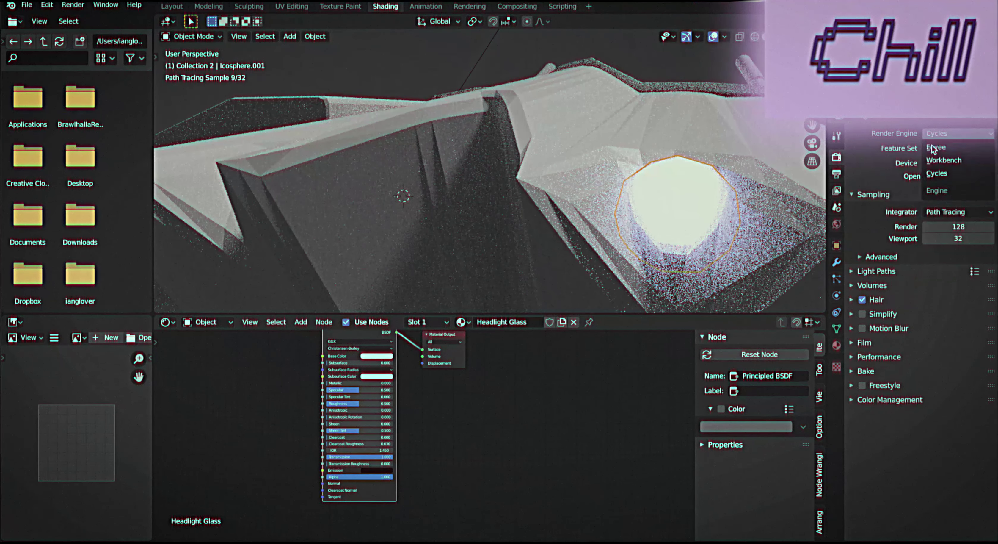
middle_drag(429, 399, 448, 427)
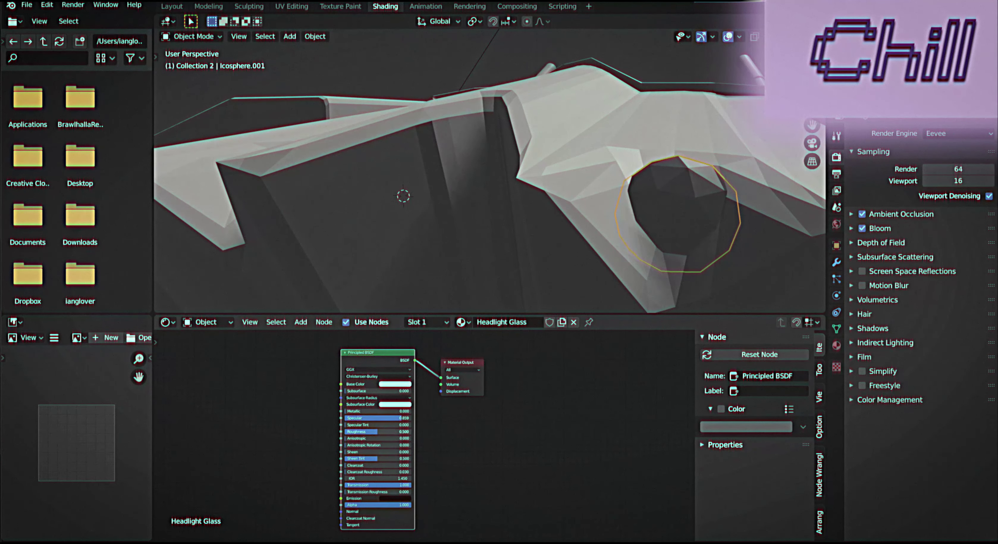
Step: Insert a Mix Shader mixing in a Translucent BSDF before the Material Output
click(487, 360)
drag(480, 388, 457, 417)
click(488, 423)
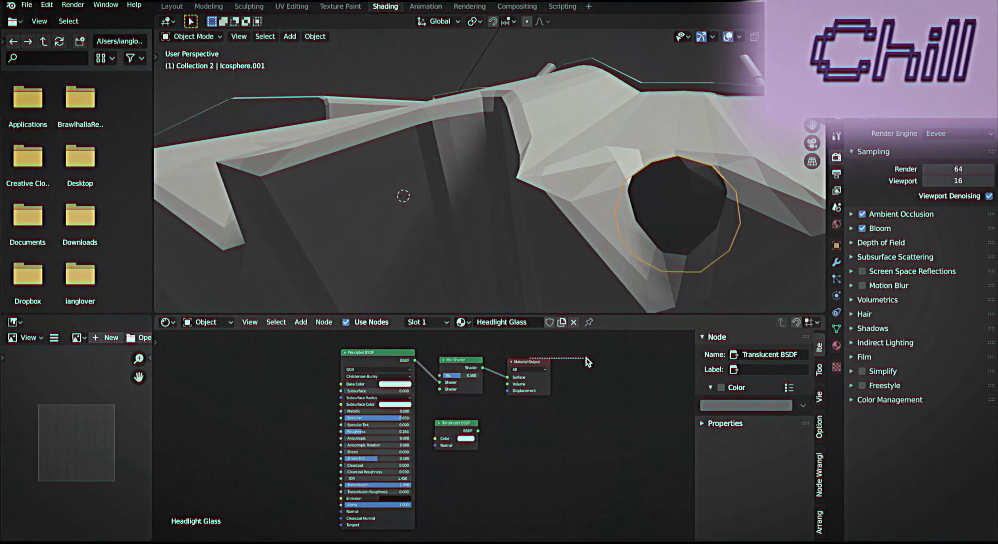
middle_drag(573, 198, 603, 186)
drag(568, 361, 594, 359)
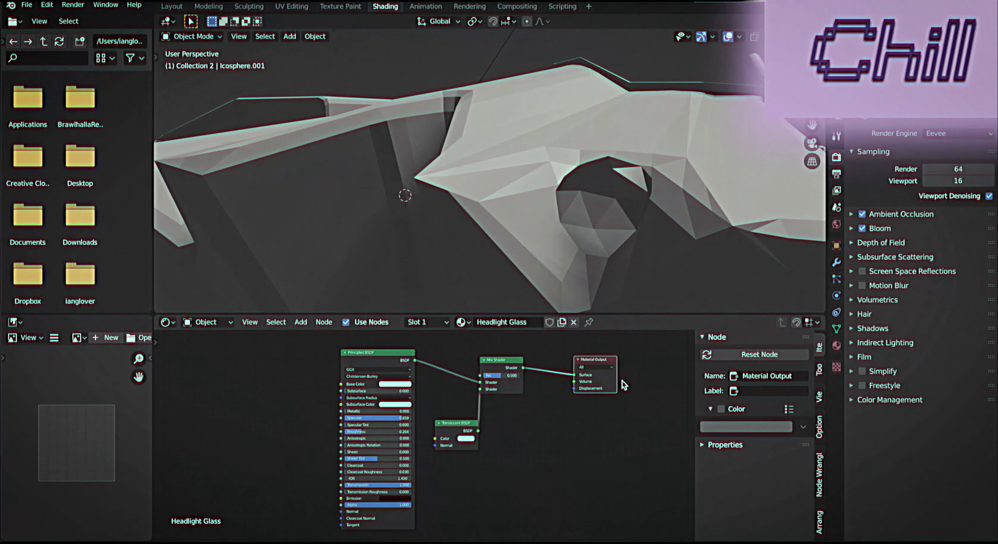
Step: Set the glass material's blend mode to Alpha Blend and check the inner headlight sphere
click(836, 345)
click(961, 425)
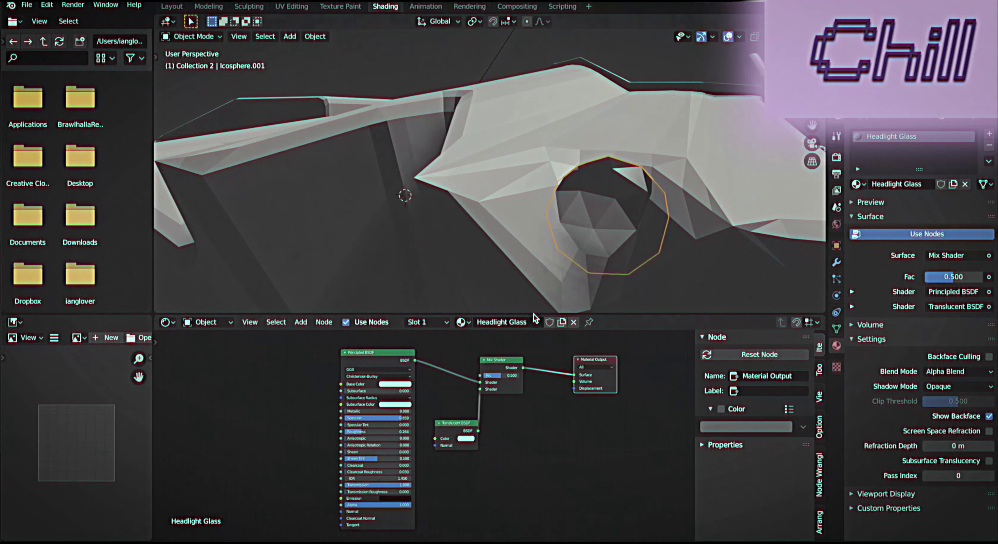
click(580, 266)
click(412, 427)
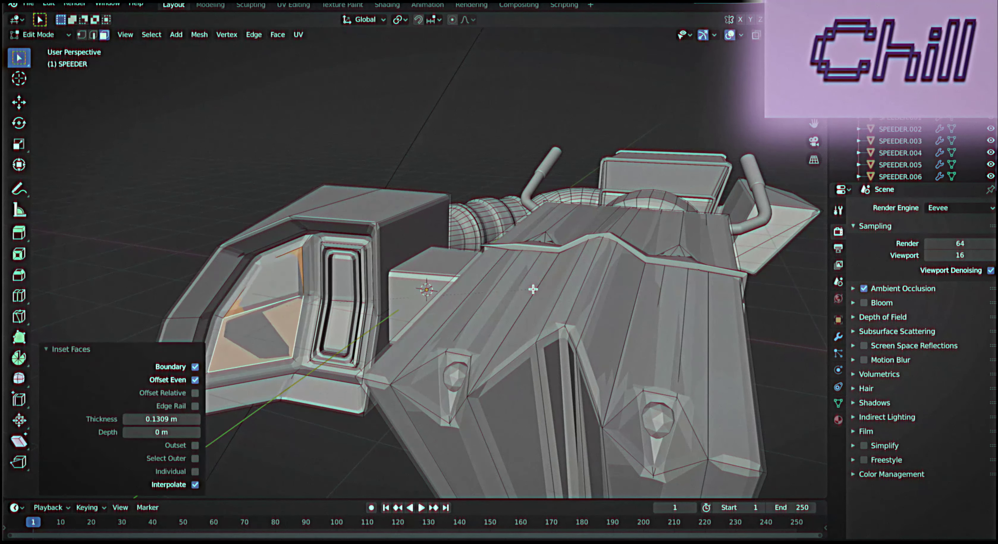
Step: Inset and extrude the side window face to recess the panel
key(i)
click(530, 290)
key(e)
click(436, 97)
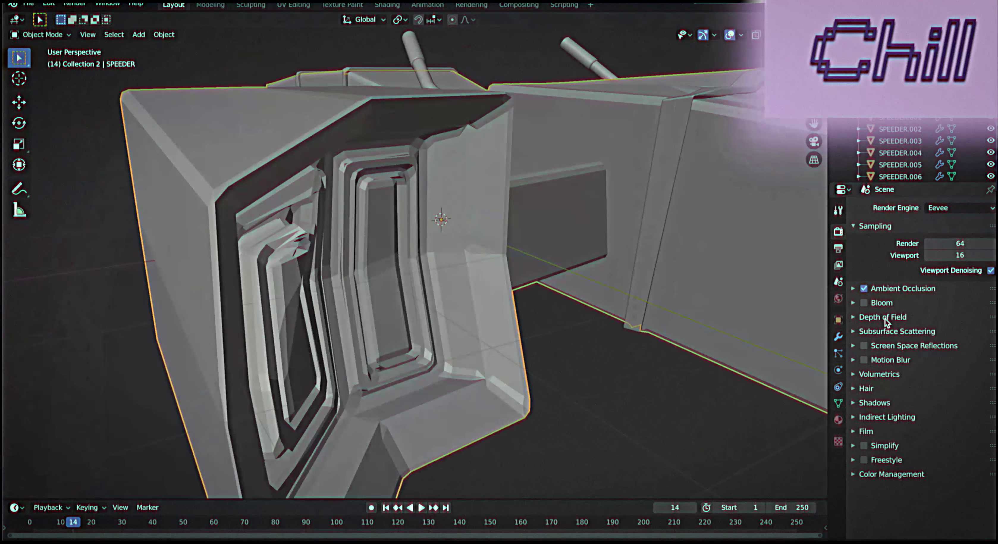
click(838, 336)
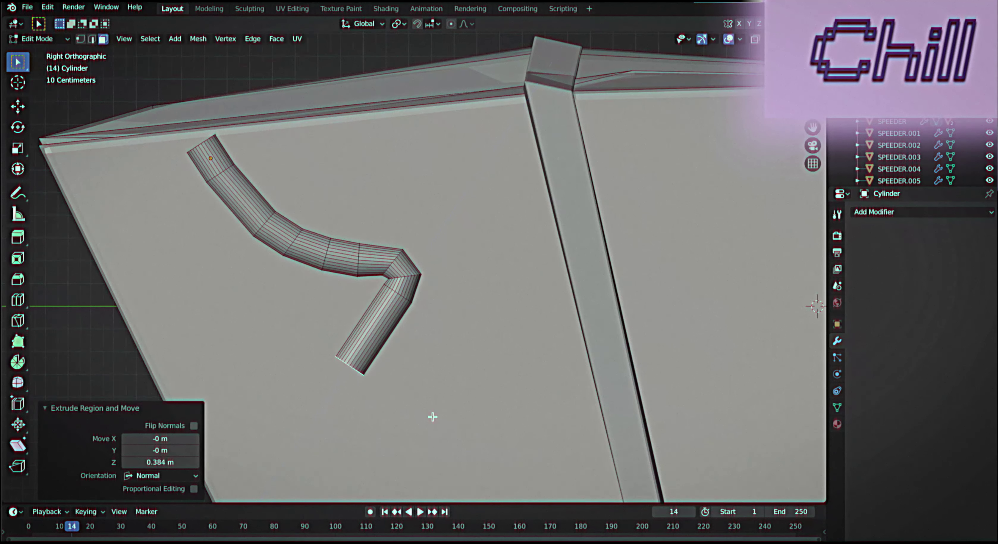
Step: Finish placing the tube end and tilt the last pipe segment slightly
shift+middle_drag(432, 416, 56, 287)
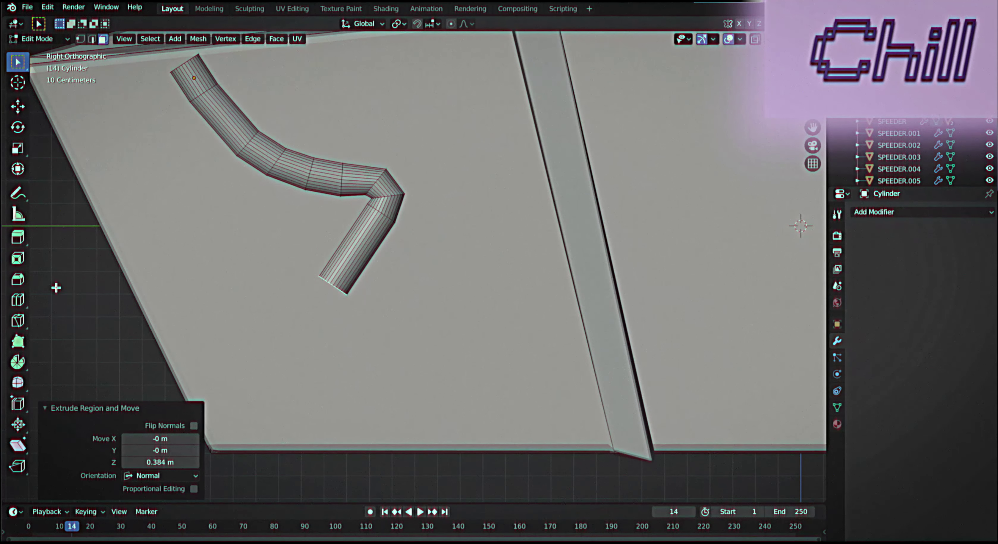
click(350, 374)
key(r)
click(352, 371)
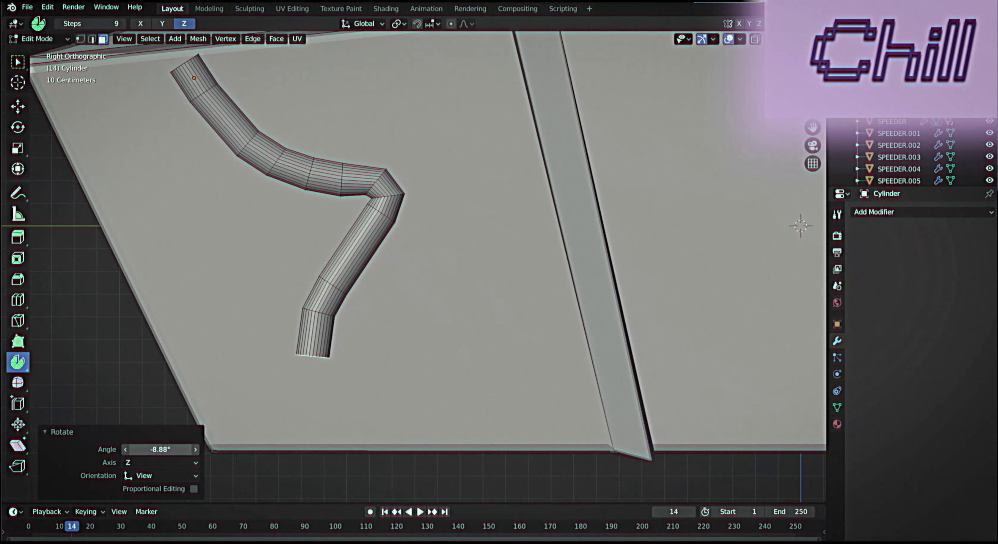
scroll(620, 248, down, 5)
Step: Spin the tube end around the X axis into a curved bend
click(660, 248)
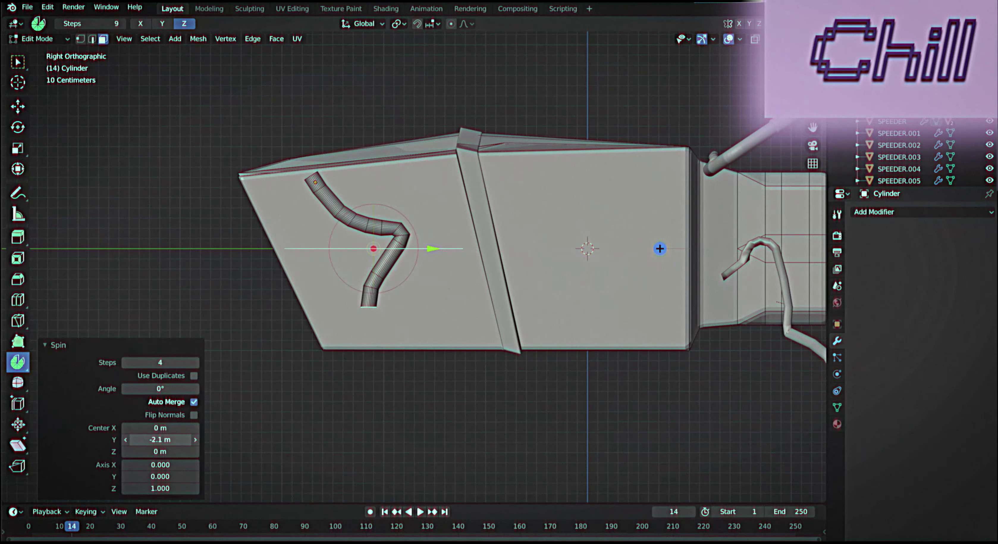
drag(160, 451, 151, 451)
scroll(155, 255, up, 2)
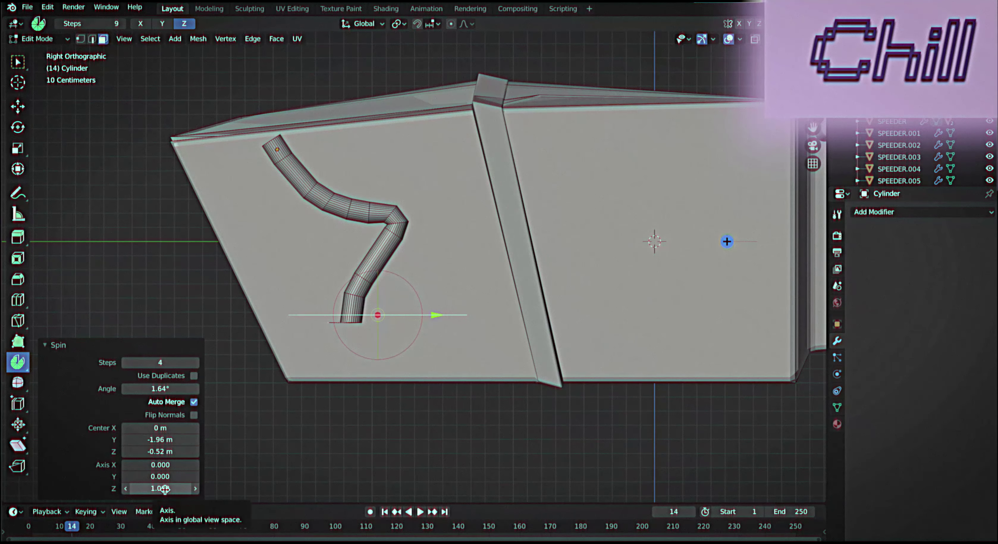
drag(377, 251, 432, 218)
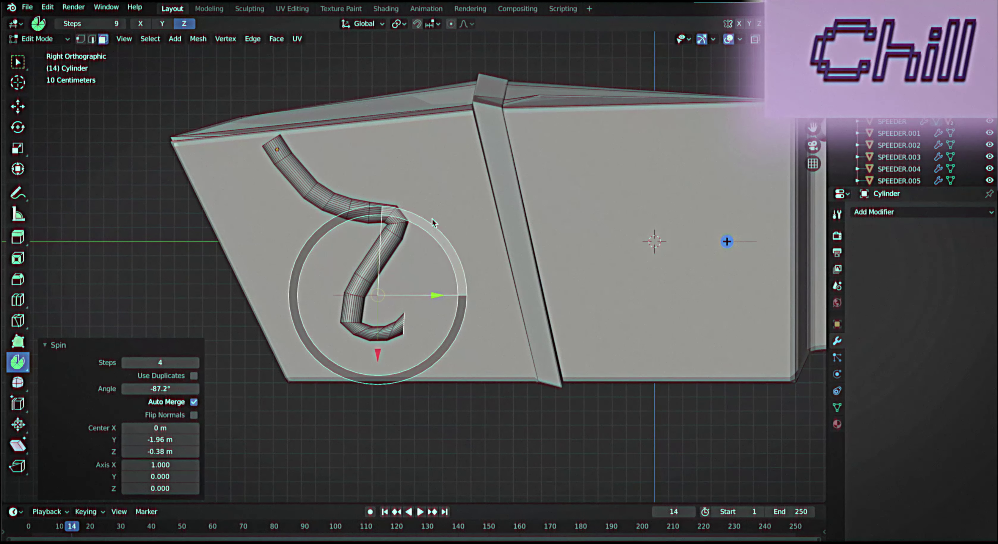
key(Return)
drag(160, 438, 160, 439)
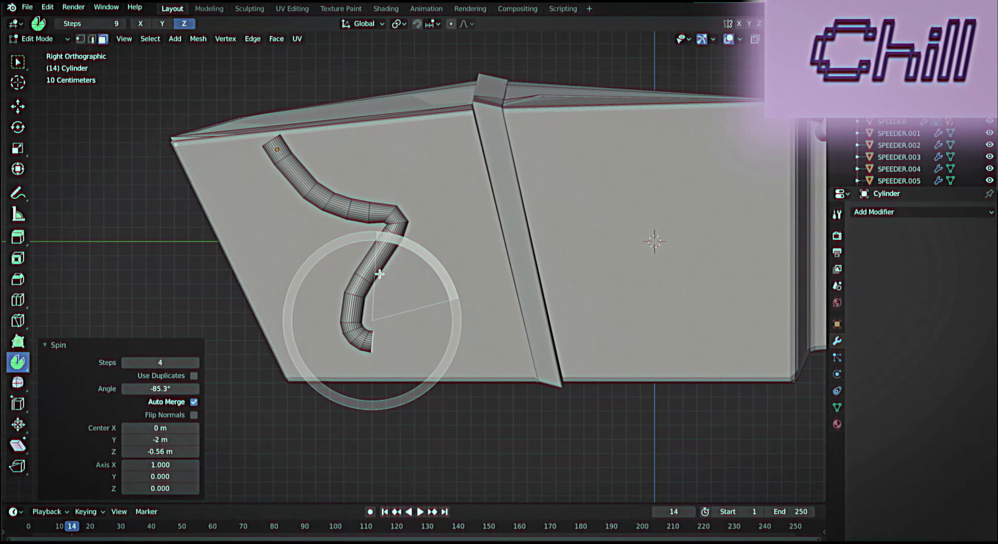
drag(174, 439, 155, 451)
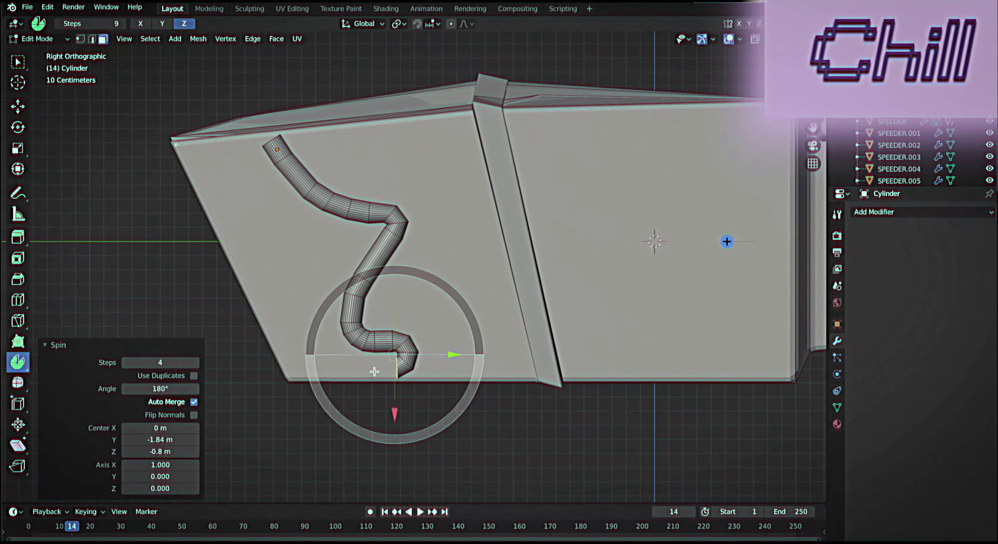
Step: Extrude two straight runs from the tube end down toward the underside
key(e)
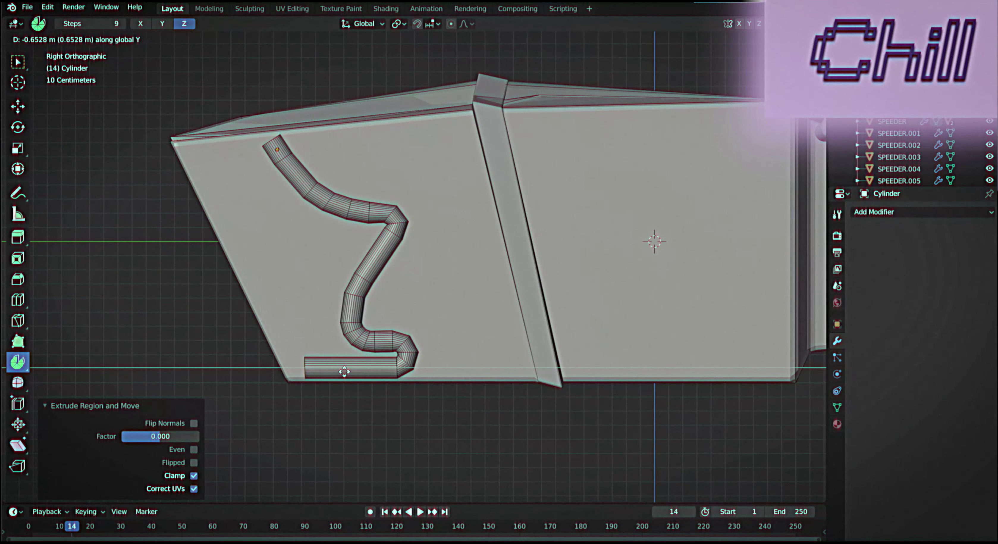
click(344, 371)
middle_drag(344, 372, 344, 371)
middle_drag(538, 313, 574, 292)
key(ctrl+KP_7)
key(e)
click(539, 278)
Step: Add a partial curved bend and shift that section along the Y axis
scroll(665, 200, up, 3)
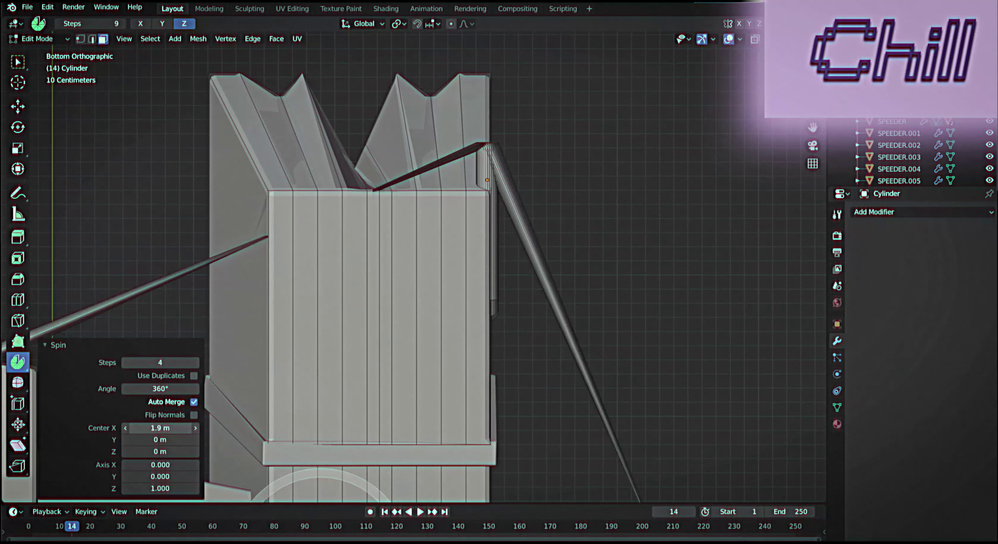
drag(160, 438, 147, 439)
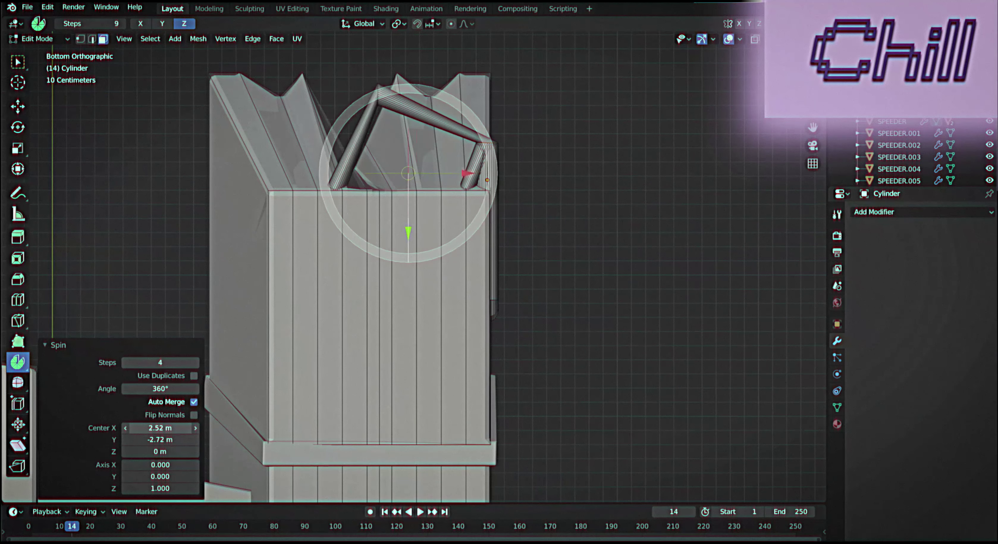
drag(478, 173, 528, 183)
click(564, 288)
key(g)
key(y)
click(523, 243)
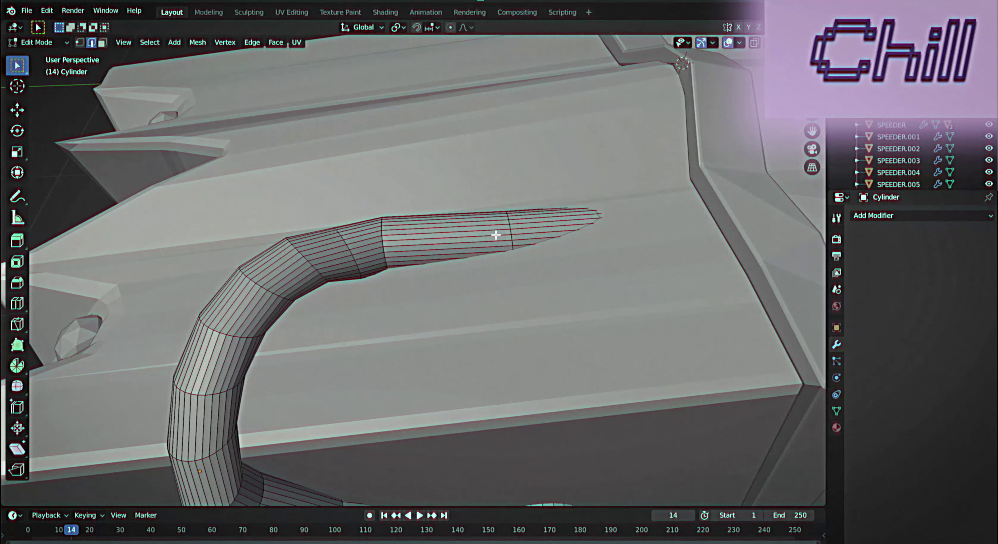
Step: Loop-cut the cylinder and scale the new loop into a collar
key(ctrl+r)
click(494, 231)
click(494, 231)
key(s)
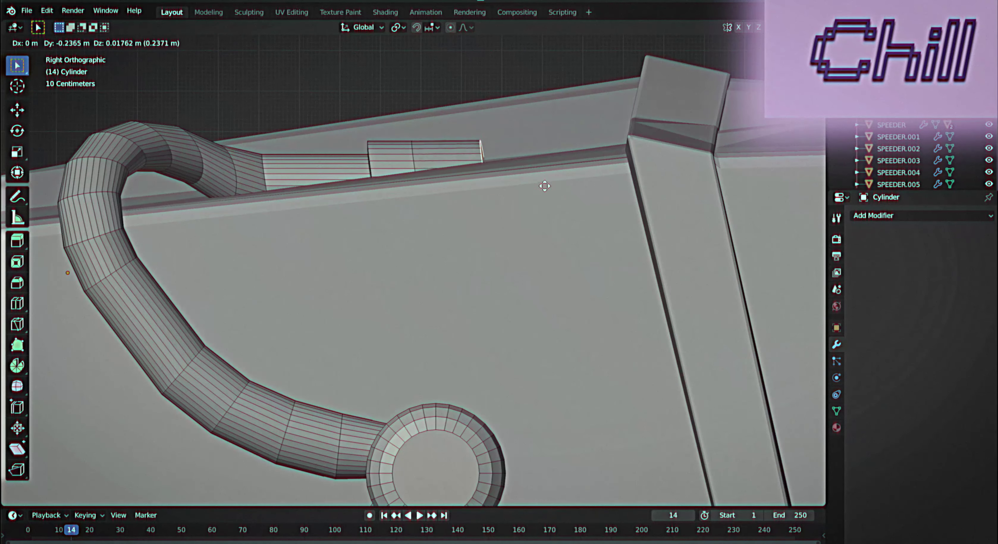
Step: Raise the tube tip vertically with proportional editing
key(o)
key(g)
key(z)
scroll(521, 149, down, 5)
scroll(512, 138, up, 1)
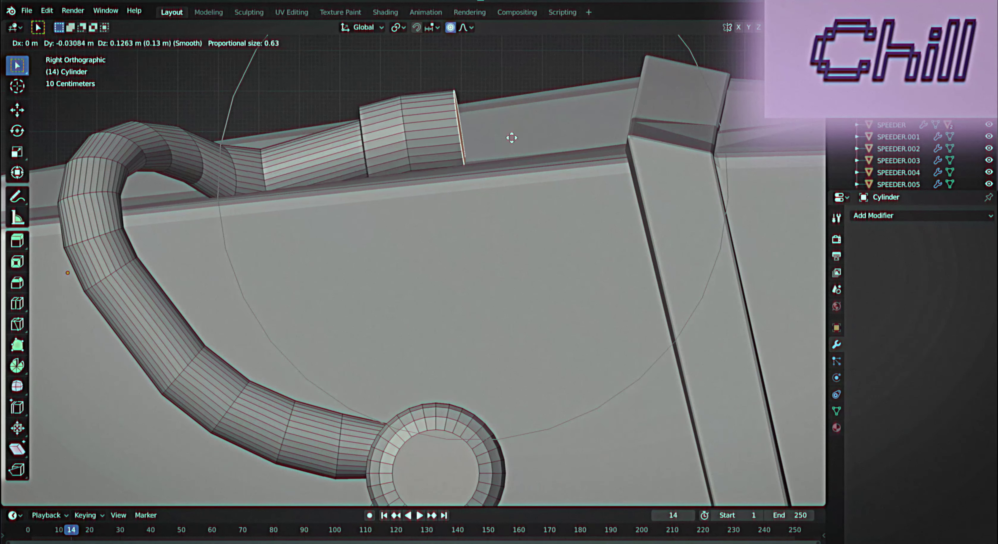
click(522, 159)
Step: Spin the tube end around into another curve
click(17, 365)
scroll(523, 159, down, 3)
click(809, 387)
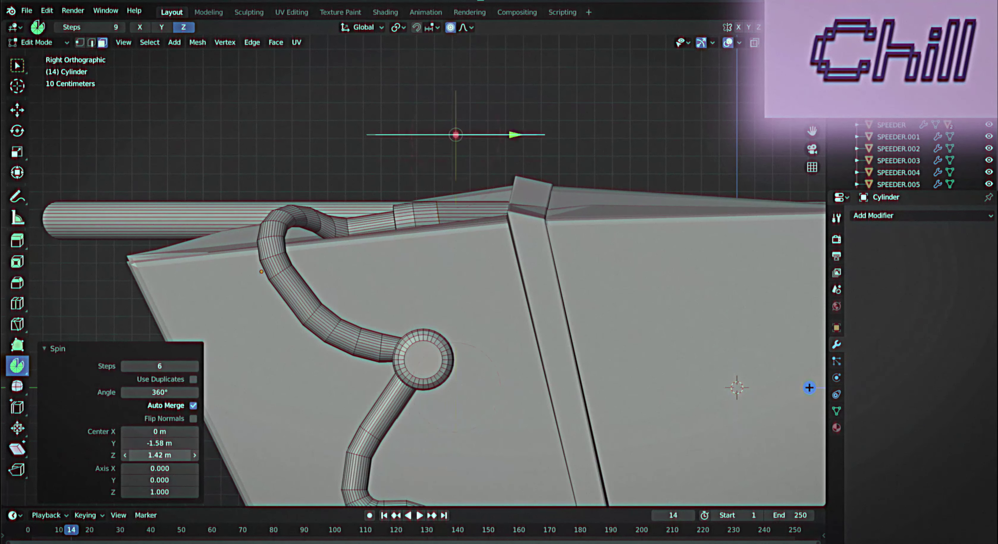
drag(514, 235, 480, 146)
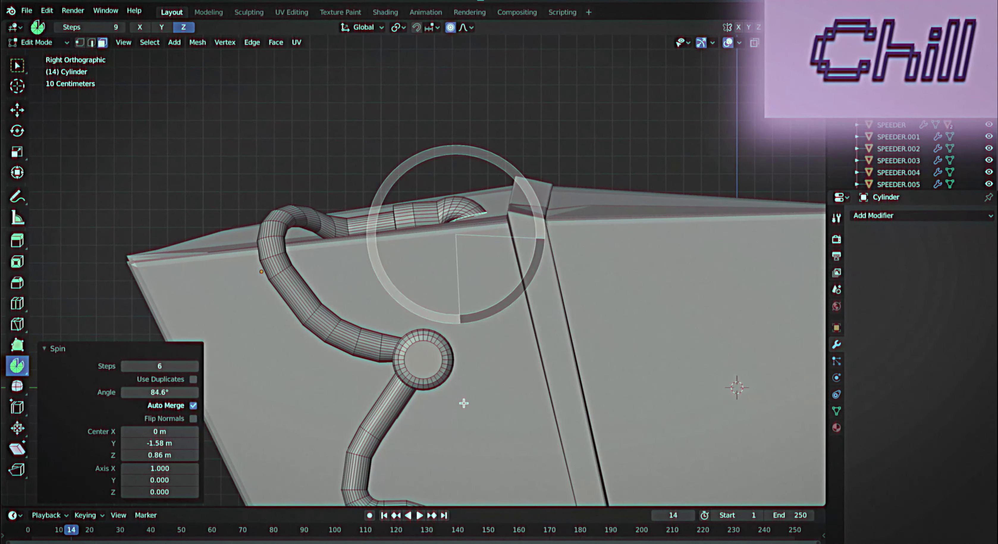
mouse_move(464, 403)
middle_down()
mouse_move(452, 204)
mouse_move(485, 245)
mouse_move(503, 181)
middle_up()
scroll(451, 204, up, 3)
Step: Box-select the faces at the tube end in X-ray view
key(shift+a)
key(Escape)
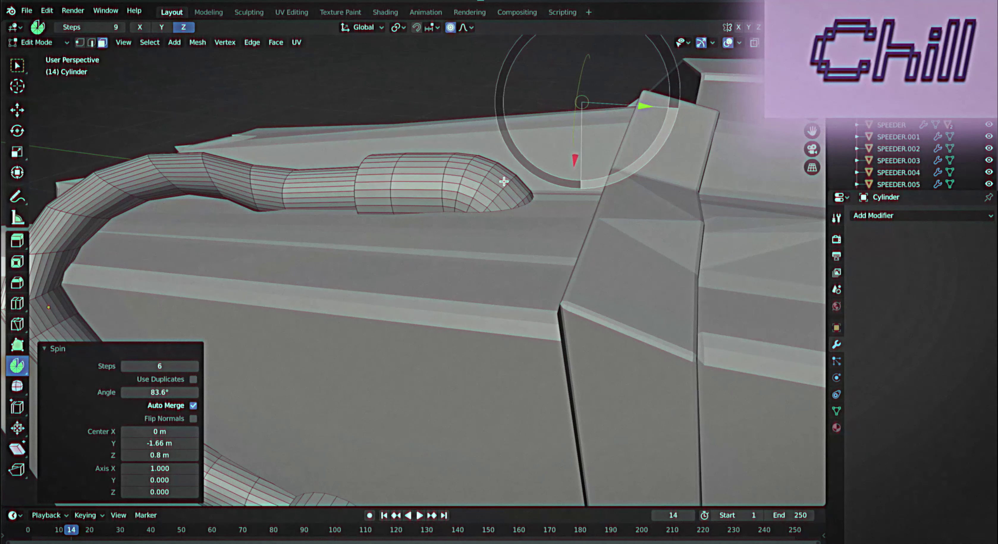
key(alt+z)
key(w)
drag(418, 182, 468, 261)
key(alt+z)
middle_drag(467, 260, 512, 214)
key(g)
key(z)
key(Escape)
Step: Add a new cylinder and shrink it down
key(shift+a)
click(480, 233)
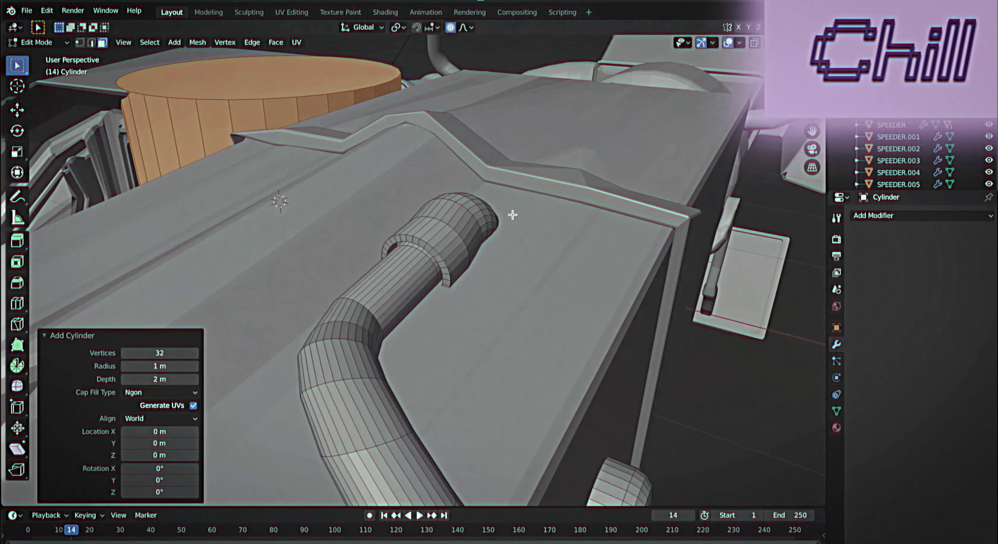
key(s)
click(535, 461)
mouse_move(534, 460)
middle_down()
mouse_move(390, 391)
mouse_move(428, 383)
mouse_move(575, 178)
middle_up()
Step: Flatten the pipe end along Z into a squashed ring
key(s)
key(z)
key(z)
key(z)
key(Escape)
key(Tab)
key(g)
key(z)
click(471, 245)
Step: Lift the pipe end 0.182 m and tilt it 6.41 degrees about X
key(KP_7)
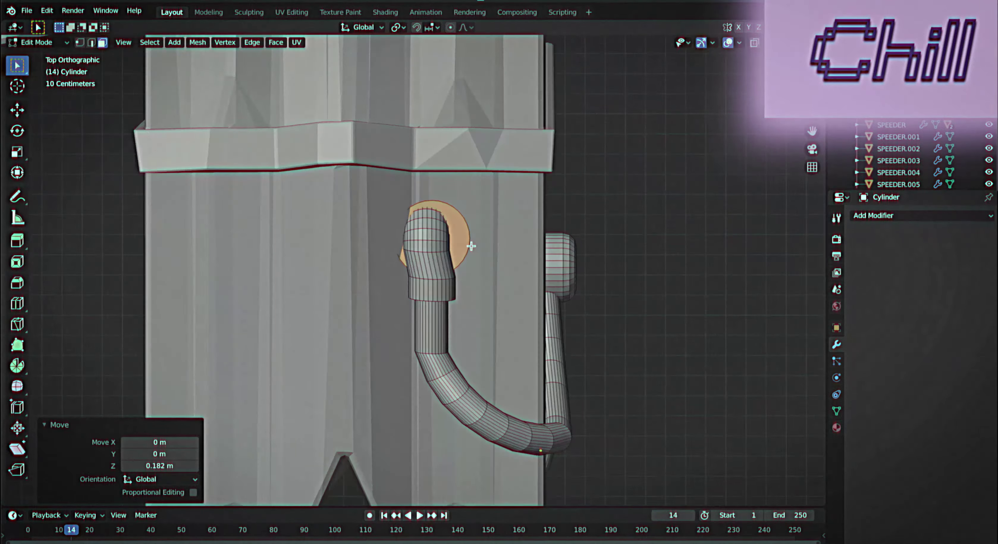
middle_drag(471, 245, 478, 196)
key(r)
key(x)
click(561, 239)
key(KP_3)
key(r)
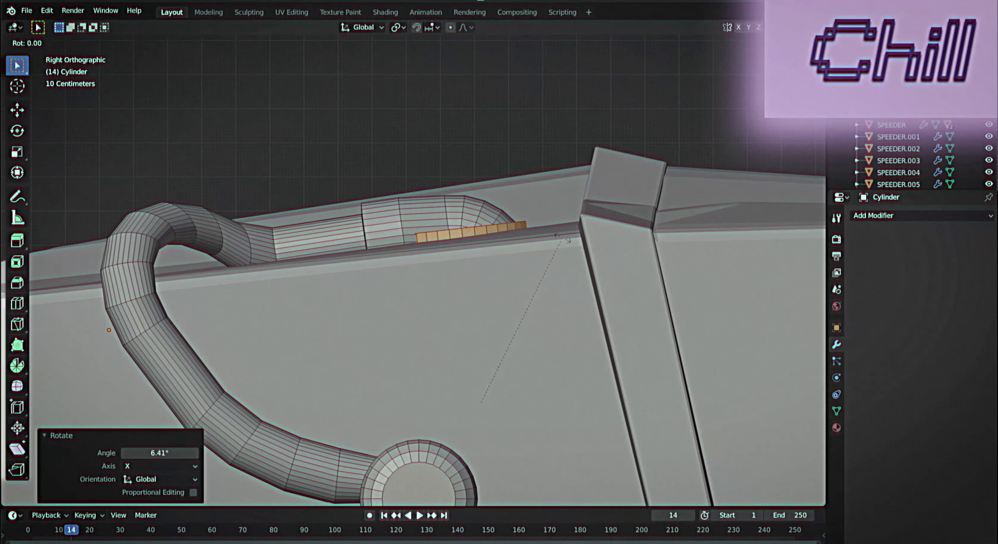
click(549, 241)
Step: Nudge the end face vertically and leave Edit Mode on the bent pipe
middle_drag(550, 240, 552, 240)
key(g)
key(z)
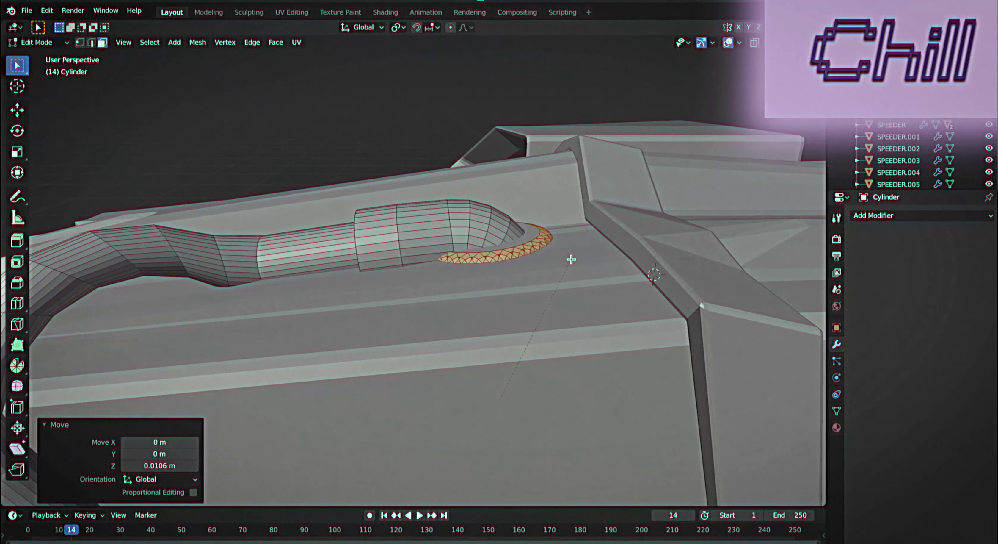
key(Tab)
key(shift+a)
Step: Scale the new cylinder to 0.675 and position it beside the connector block
key(s)
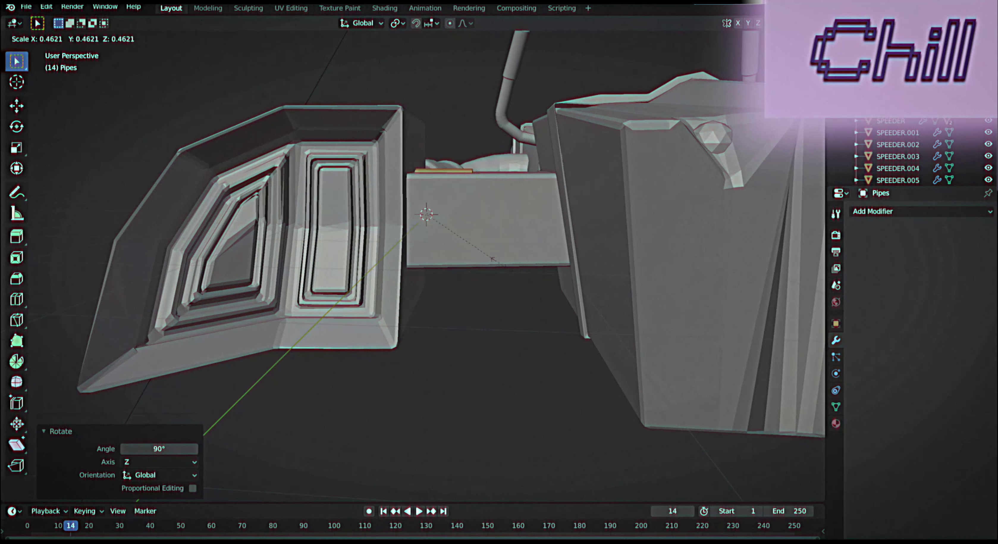
key(KP_7)
key(g)
click(494, 180)
key(s)
middle_drag(504, 174, 490, 185)
key(KP_1)
key(g)
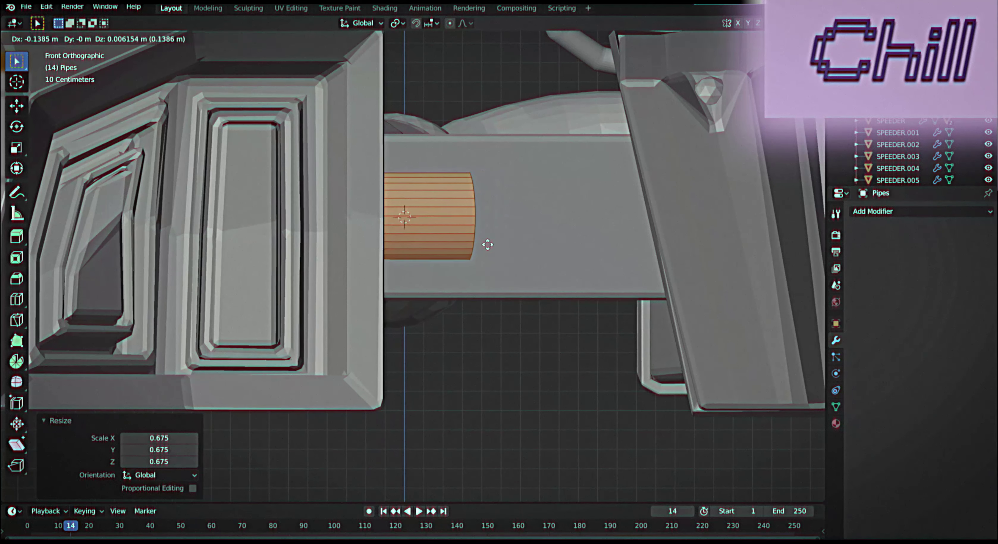
click(492, 245)
mouse_move(492, 244)
middle_down()
mouse_move(437, 316)
mouse_move(474, 238)
middle_up()
Step: In Edit Mode, spin the pipe's end into a 90° elbow bend around a side centre
key(Tab)
key(KP_1)
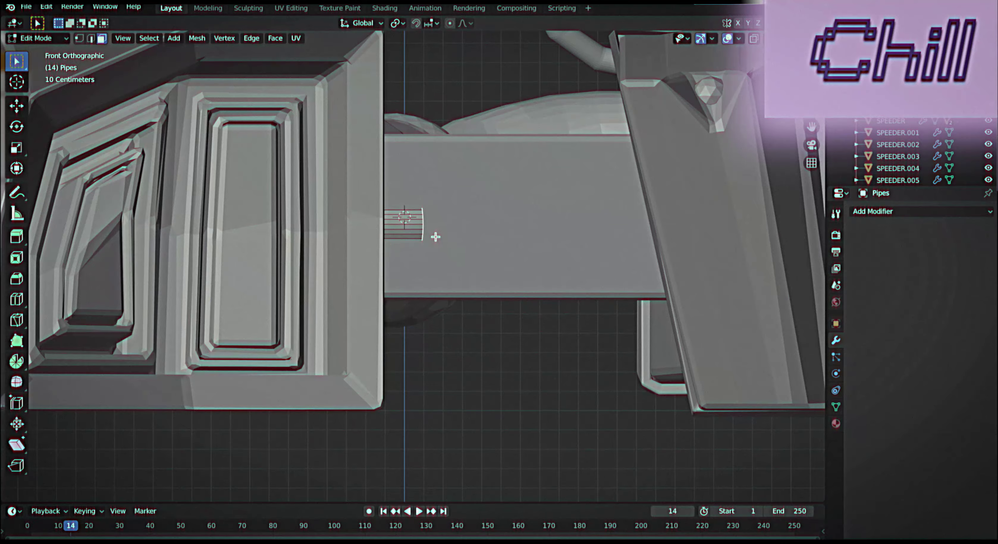
click(473, 238)
click(16, 361)
drag(476, 217, 461, 271)
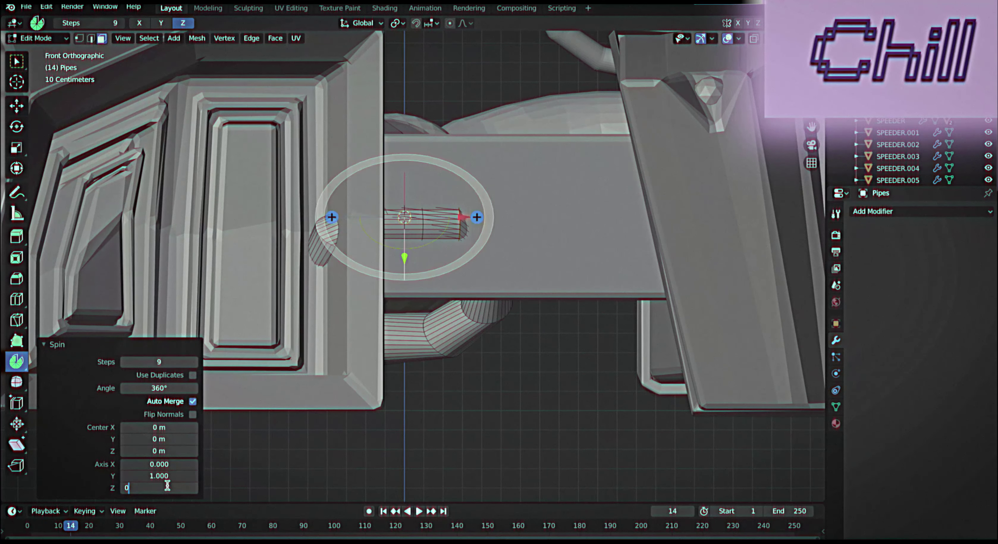
key(KP_7)
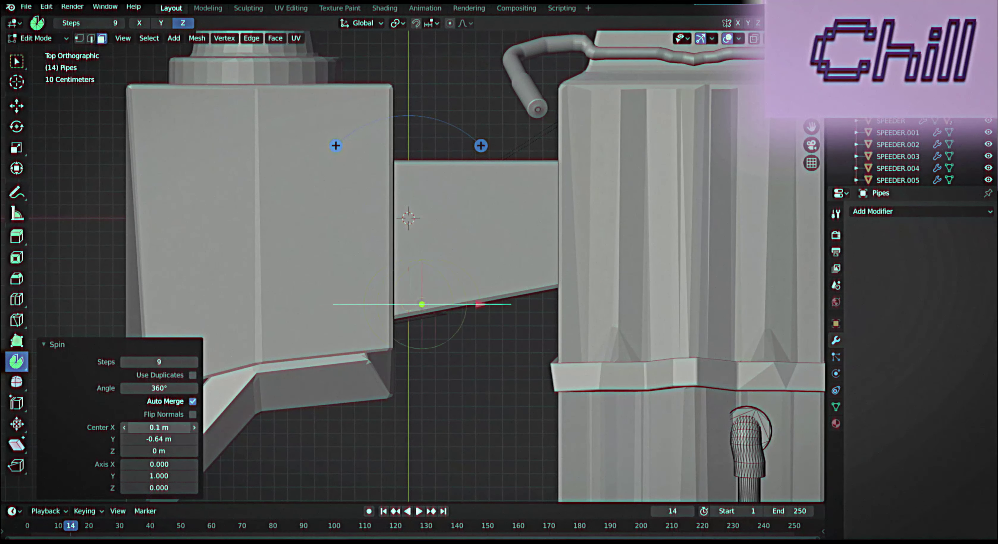
drag(421, 304, 461, 304)
key(KP_1)
mouse_move(512, 220)
mouse_down()
mouse_move(595, 187)
mouse_move(561, 267)
mouse_up()
Step: Extrude the bent end upward and widen a collar ring to 1.158
key(e)
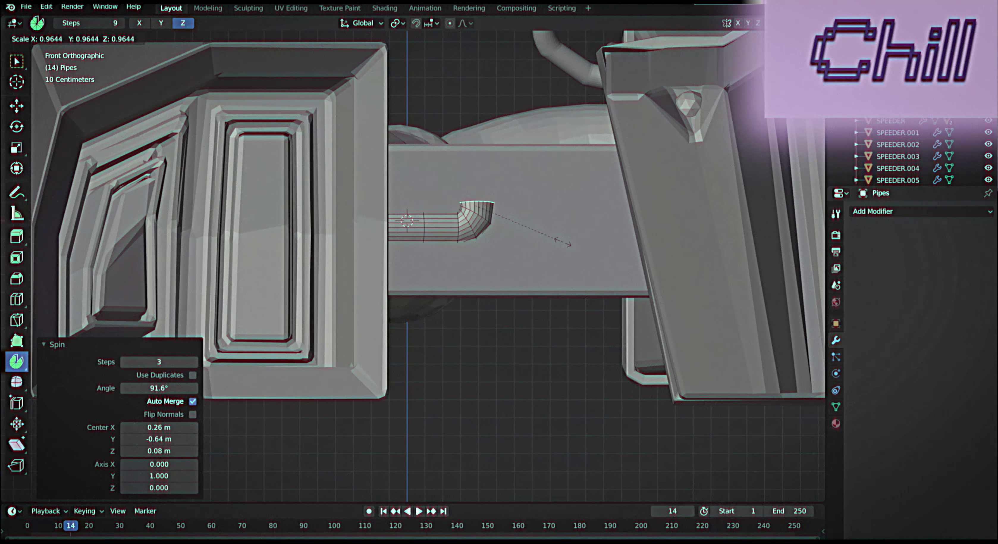
click(523, 228)
key(s)
click(530, 205)
key(e)
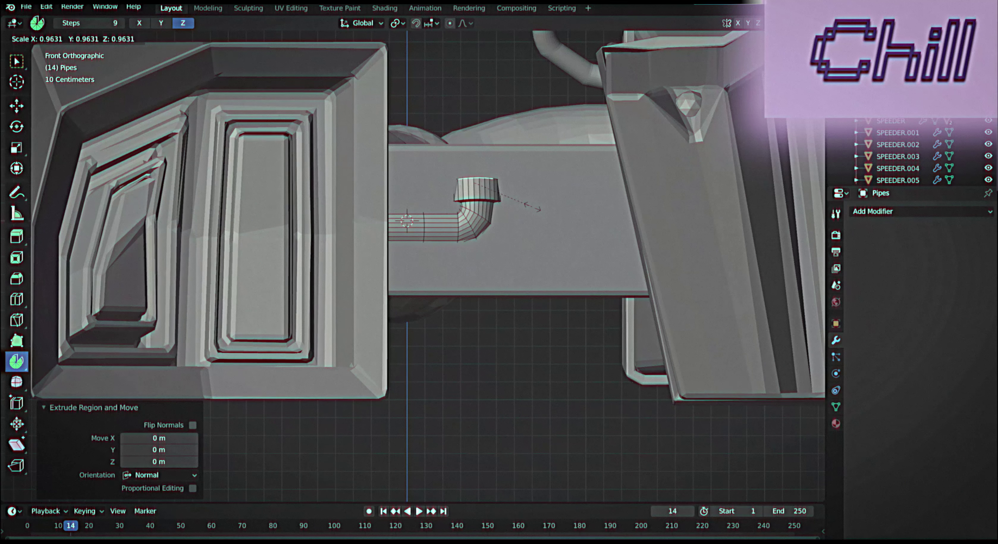
click(538, 202)
key(e)
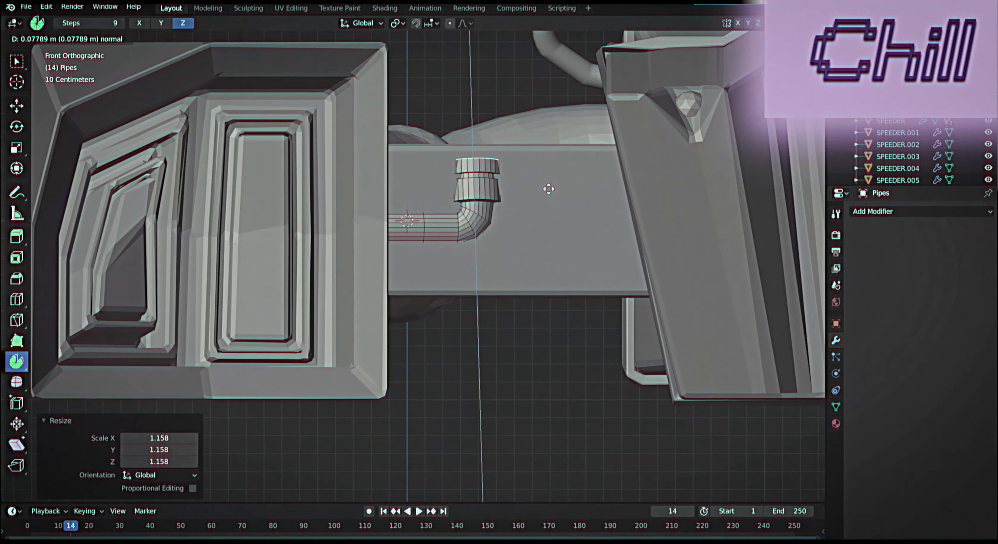
click(548, 185)
Step: Narrow the next ring slightly and extrude the pipe top upward for the second collar
shift+middle_drag(548, 186, 543, 245)
key(s)
click(541, 251)
key(e)
click(521, 196)
Step: Rotate the whole connected pipe 90° around the X axis
middle_drag(521, 196, 499, 314)
key(ctrl+l)
key(r)
key(x)
key(9)
key(0)
key(Return)
Step: Inspect the collared elbow up close and return to Object Mode
key(alt+a)
mouse_move(532, 378)
middle_down()
mouse_move(544, 414)
mouse_move(543, 299)
middle_up()
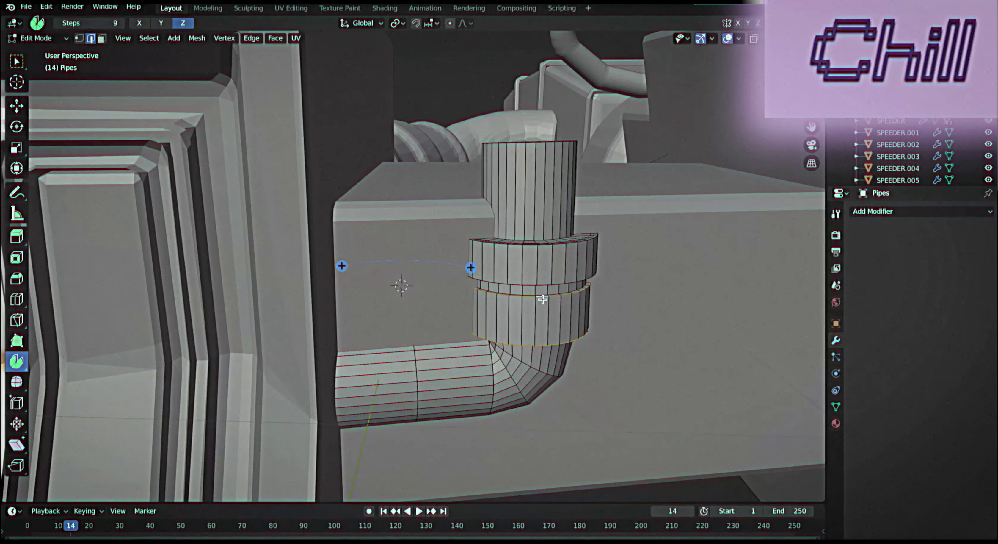
click(546, 254)
middle_drag(556, 245, 374, 318)
key(Tab)
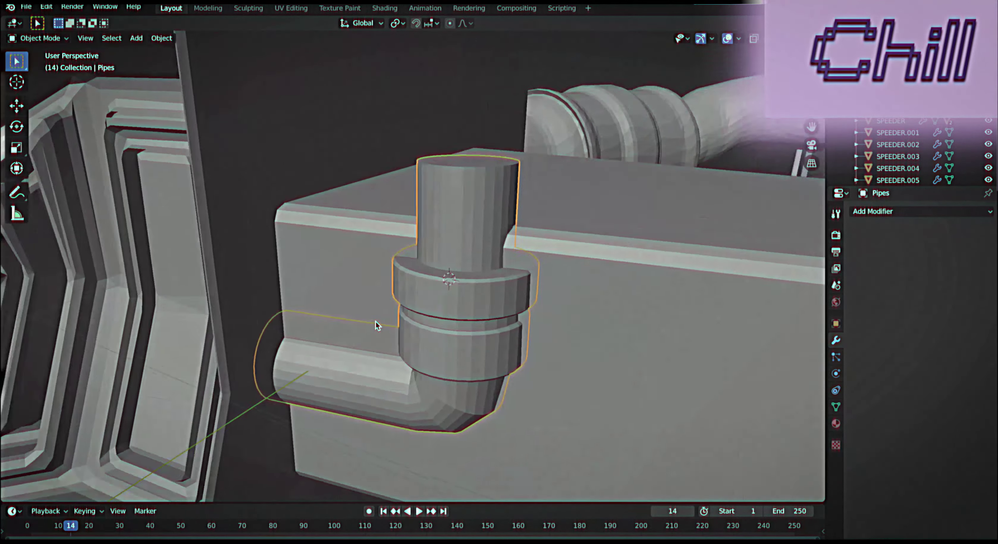
Step: Raise the pipe's top face vertically in Edit Mode
key(Tab)
click(460, 195)
key(g)
key(z)
click(446, 236)
Step: Spin the pipe top into a roughly 84° bend over the block and extend it along the top
key(KP_3)
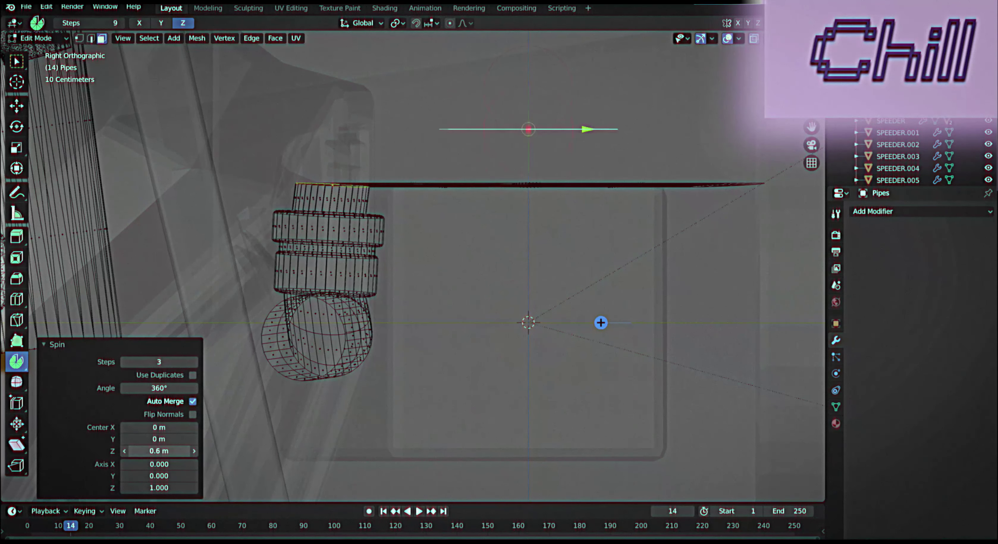
drag(157, 465, 171, 465)
middle_drag(349, 309, 407, 271)
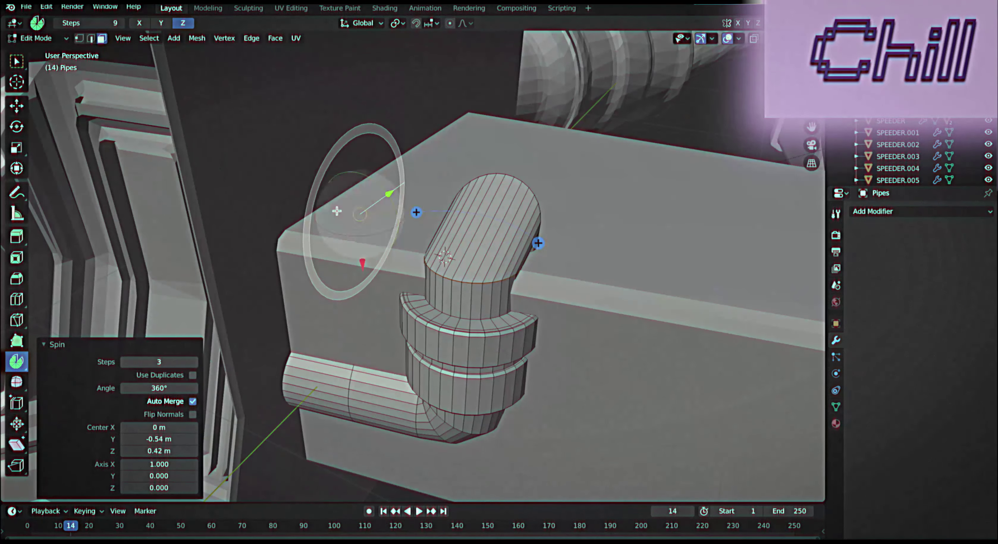
drag(391, 201, 443, 337)
key(e)
click(579, 245)
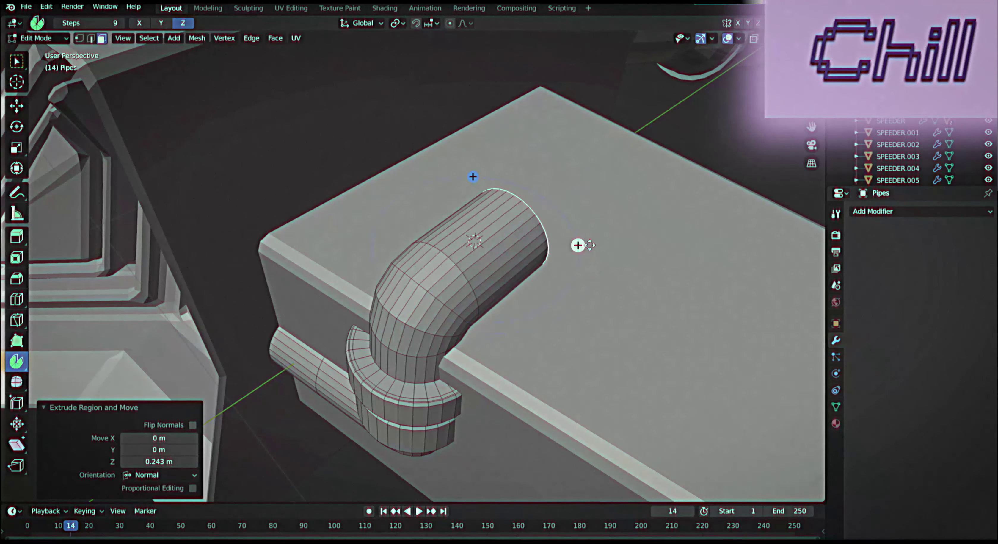
Step: Duplicate the whole connected pipe in place and turn the copy 90° around Z
key(KP_1)
key(ctrl+l)
key(shift+d)
right_click(468, 263)
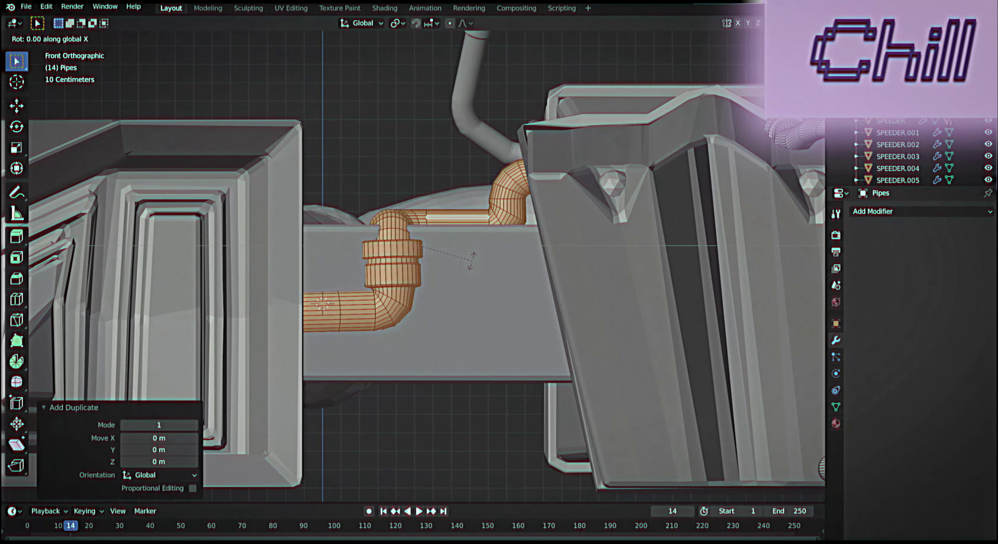
key(r)
key(z)
key(9)
key(0)
key(Return)
Step: Move the pipe copy and turn it a further 180° around Z
mouse_move(461, 274)
middle_down()
mouse_move(514, 276)
mouse_move(523, 310)
middle_up()
key(g)
click(514, 276)
key(r)
key(z)
key(1)
key(8)
key(0)
key(Return)
Step: Slide the copy along Y toward the thruster and drop it 0.356 m lower
key(KP_1)
key(g)
click(523, 336)
click(464, 290)
middle_drag(464, 290, 664, 434)
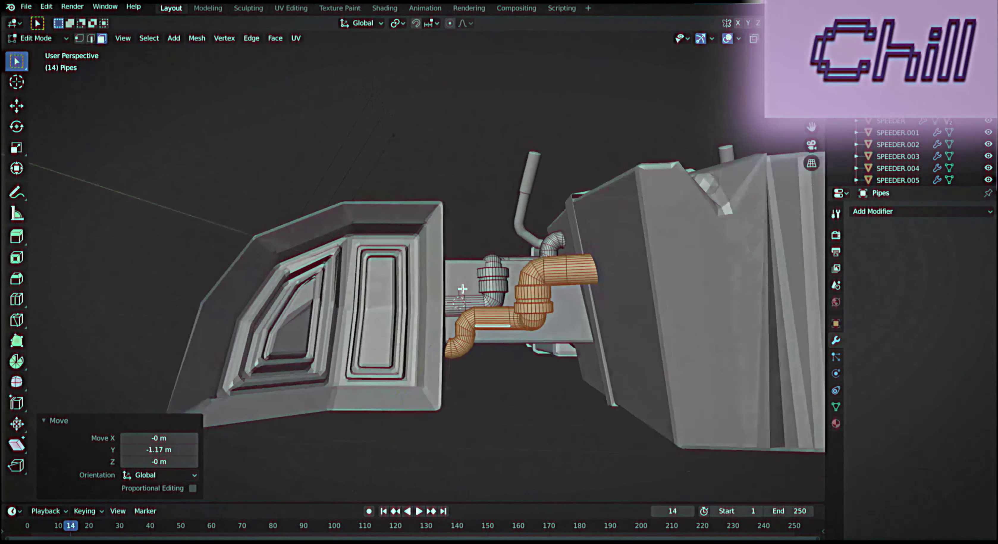
key(g)
key(z)
click(619, 460)
middle_drag(619, 461, 485, 149)
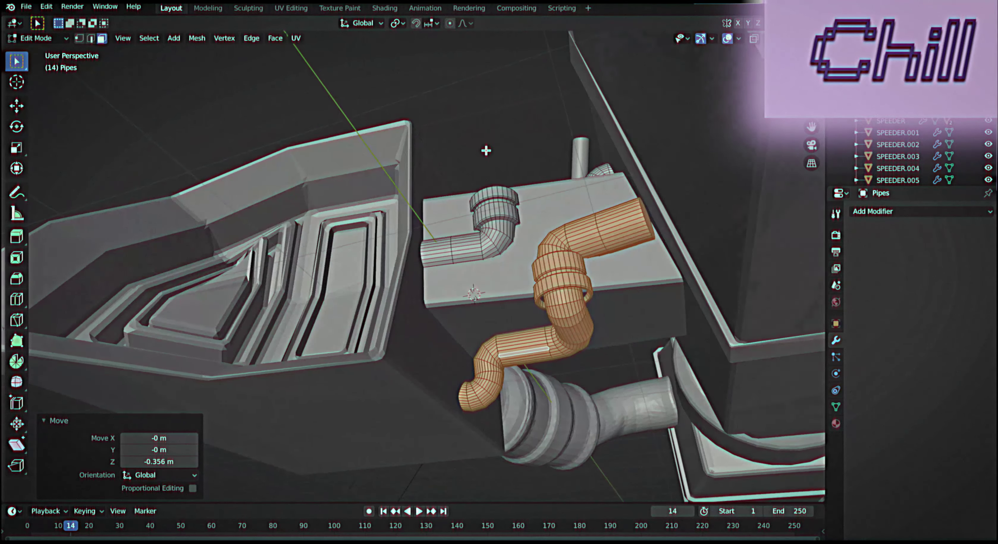
Step: Turn the hanging copy around Z, then reselect the Pipes object in Edit Mode
key(r)
key(z)
click(607, 226)
scroll(507, 149, down, 3)
key(Tab)
middle_drag(508, 148, 444, 83)
click(405, 254)
key(Tab)
scroll(404, 254, up, 3)
Step: Add a shrunken cylinder, move it along Y, and rotate it 90° to lie horizontal
key(shift+a)
click(411, 248)
key(s)
key(g)
key(y)
click(485, 358)
key(r)
key(y)
key(9)
key(0)
key(Return)
Step: Fine-tune the horizontal cylinder's size and position over the block
middle_drag(486, 357, 461, 306)
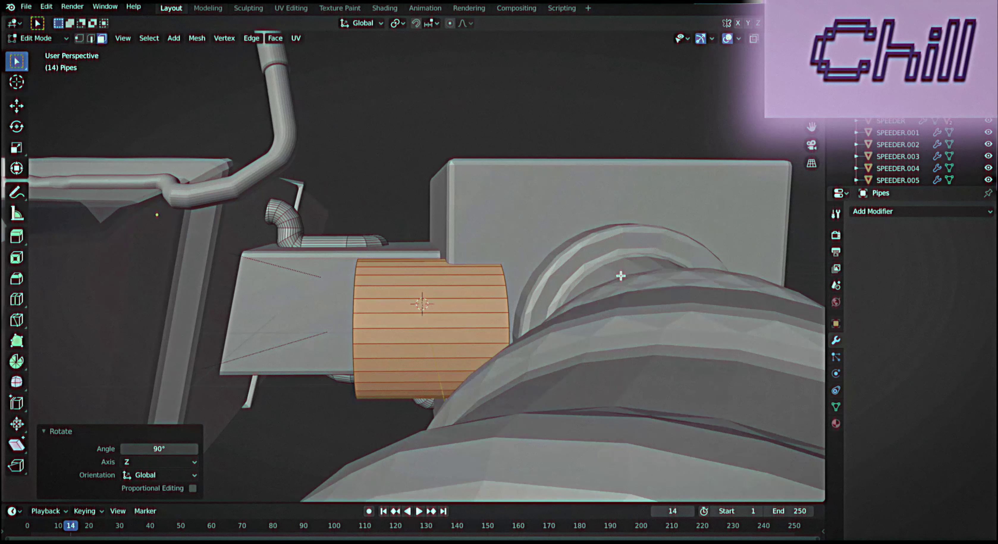
key(g)
click(461, 306)
key(s)
click(462, 303)
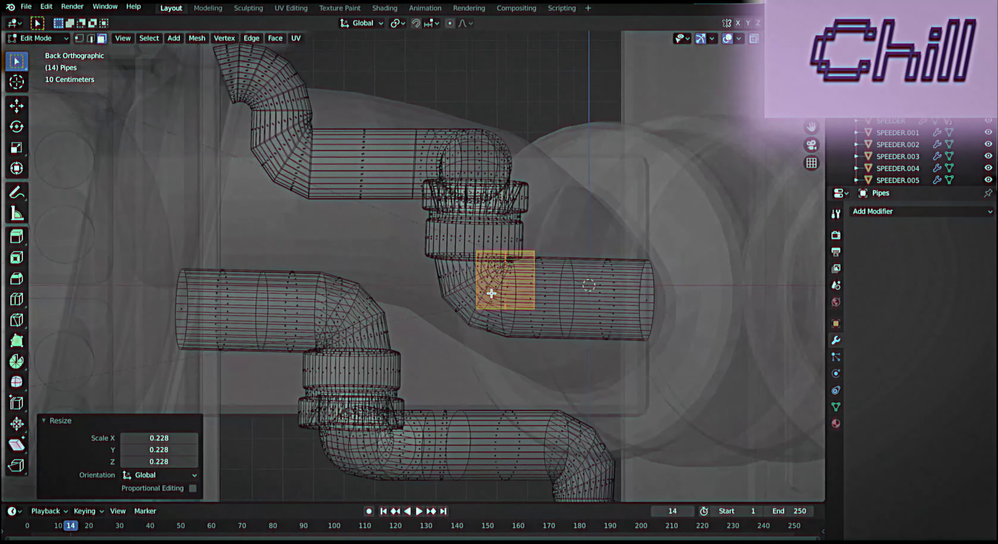
key(g)
click(442, 271)
scroll(440, 271, up, 3)
scroll(441, 271, down, 5)
middle_drag(441, 271, 349, 232)
Step: Stretch the cylinder along X so it spans the whole block
key(g)
key(y)
click(232, 271)
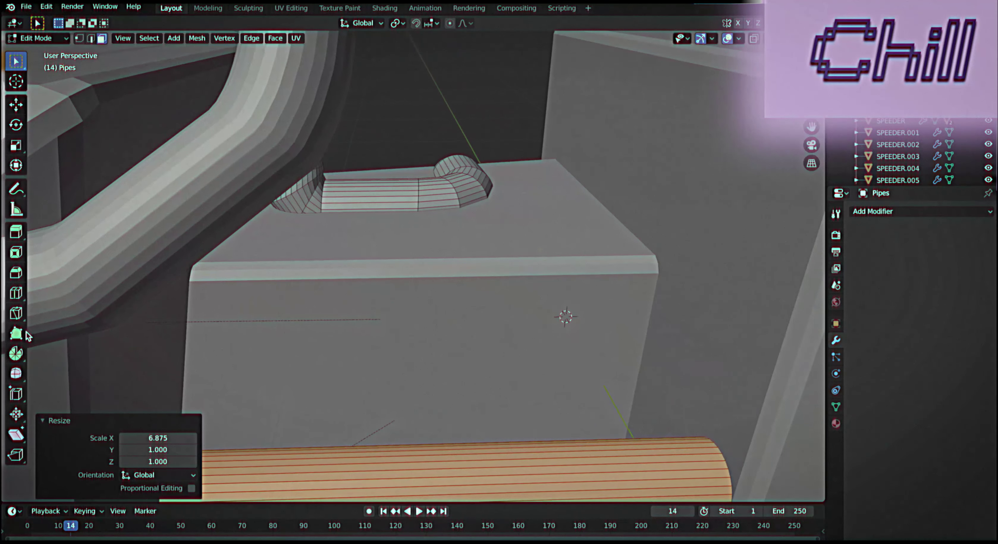
key(s)
key(x)
click(82, 246)
middle_drag(82, 246, 662, 323)
Step: Loop-cut the cylinder and enlarge the middle band into a thicker, shorter sleeve
key(Tab)
key(ctrl+r)
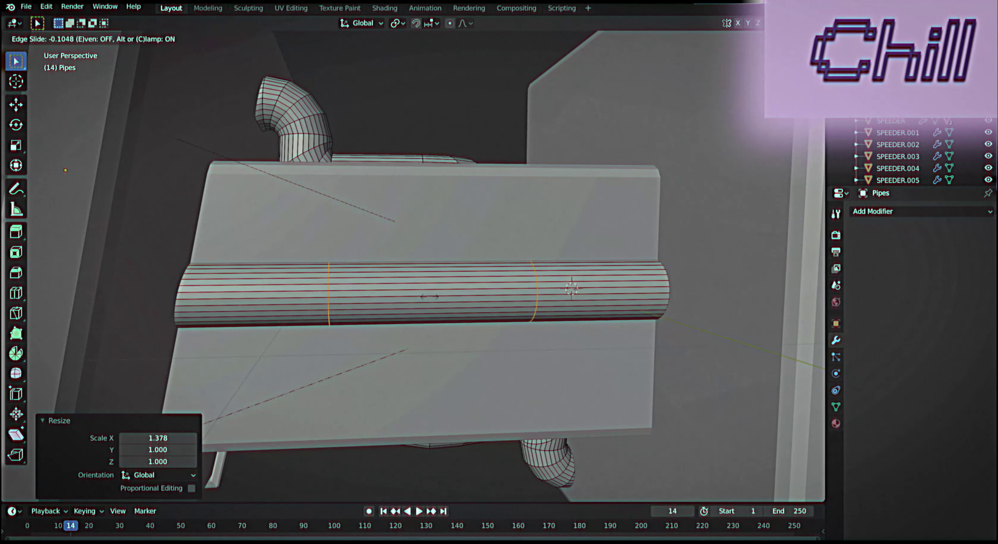
click(475, 301)
click(377, 297)
key(ctrl+r)
click(445, 285)
alt+click(450, 311)
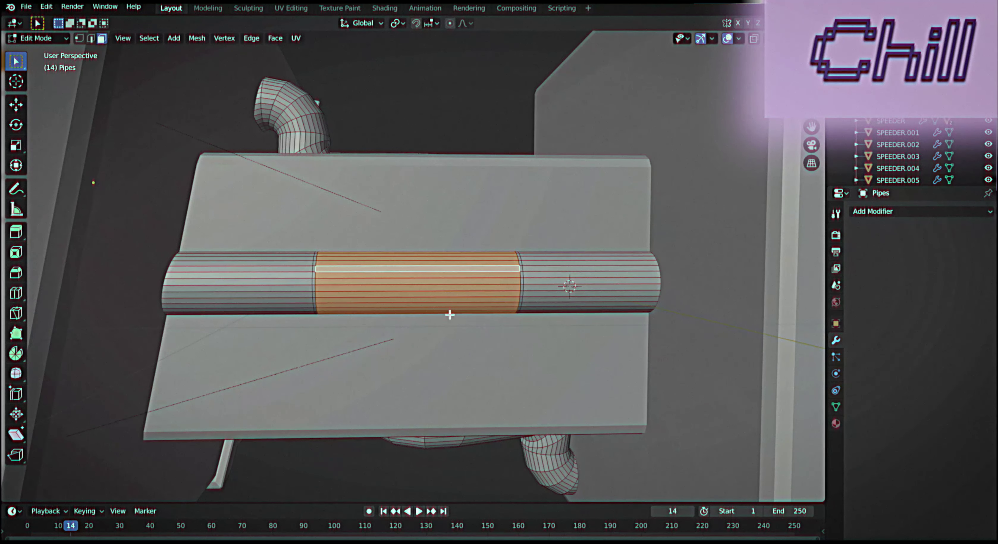
key(s)
click(568, 327)
key(s)
key(x)
click(530, 319)
Step: Add three evenly spaced ring cuts on each side of the sleeve and select two face rings
key(ctrl+r)
scroll(368, 288, up, 2)
click(368, 289)
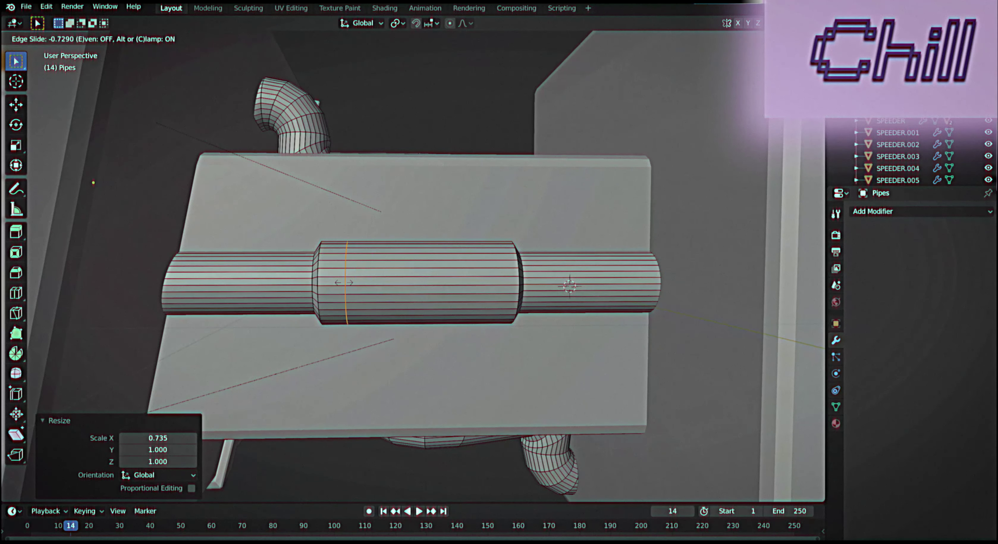
right_click(368, 288)
key(ctrl+r)
key(3)
click(457, 282)
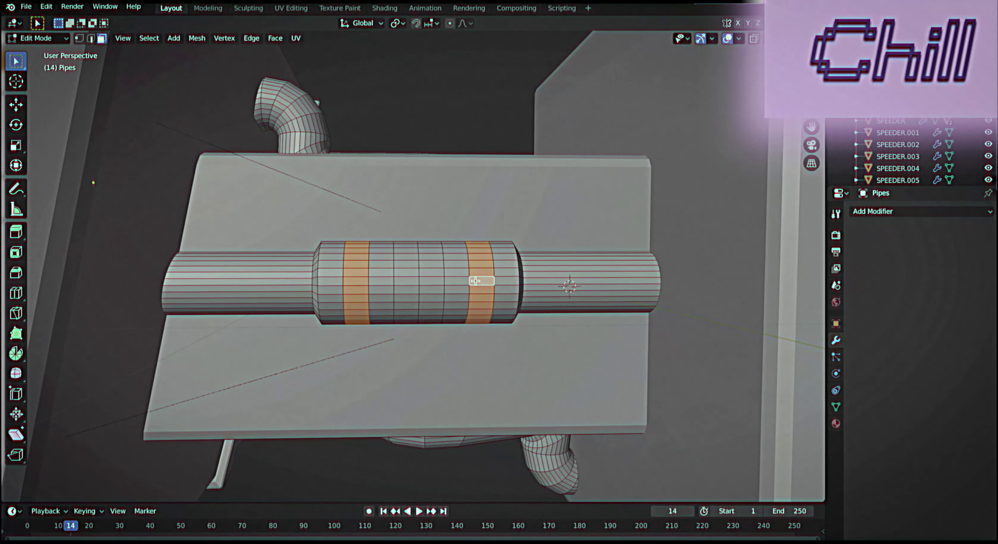